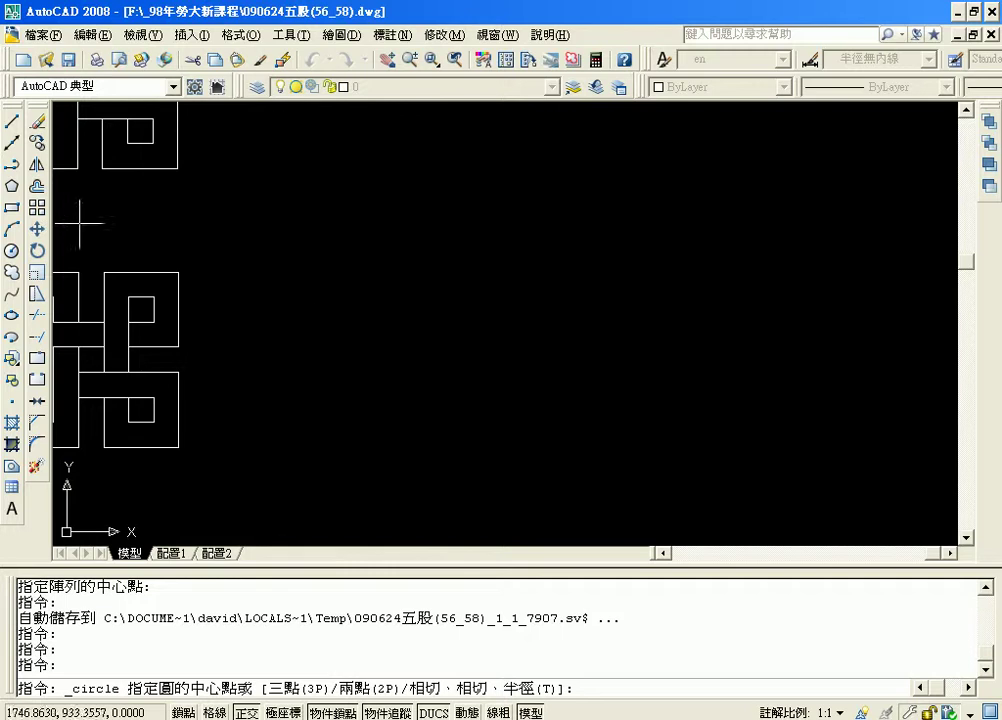
Place a circle with diameter 89 at a centre point in the empty drawing area.
left_click(12, 250)
left_click(675, 368)
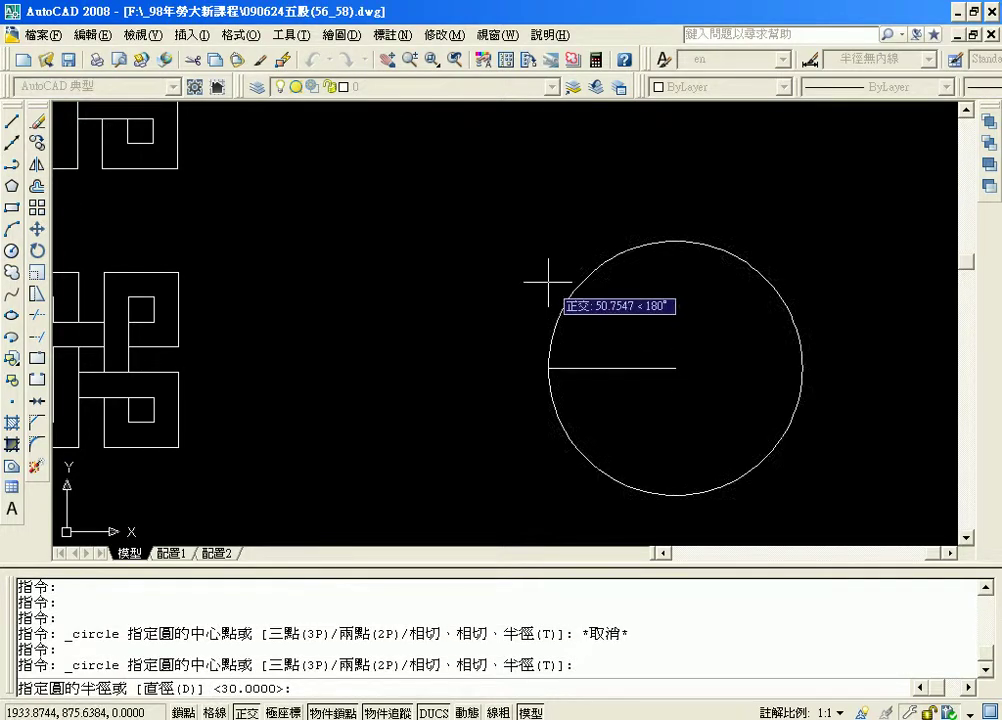
type("d")
key("Return")
type("8")
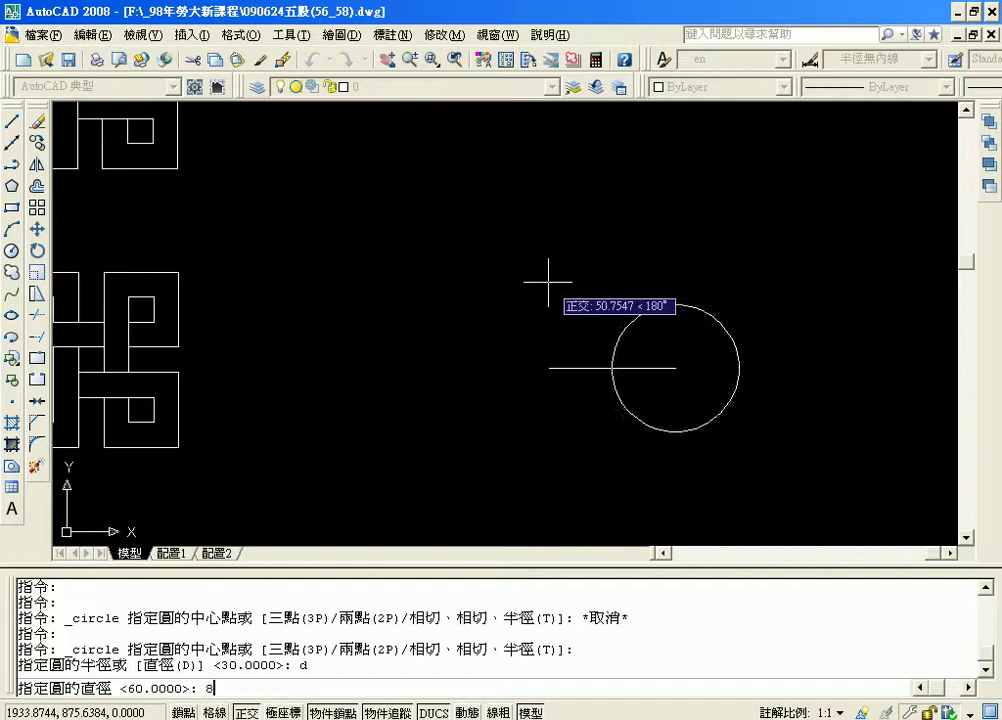
type("9")
key("Return")
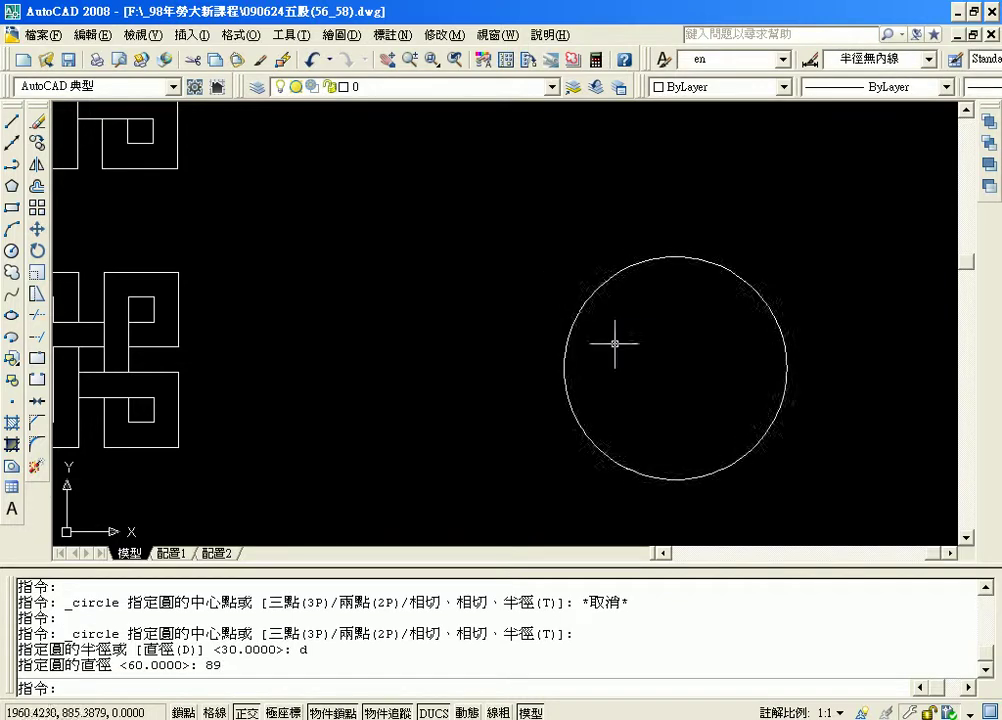
middle_click_drag(645, 357, 413, 319)
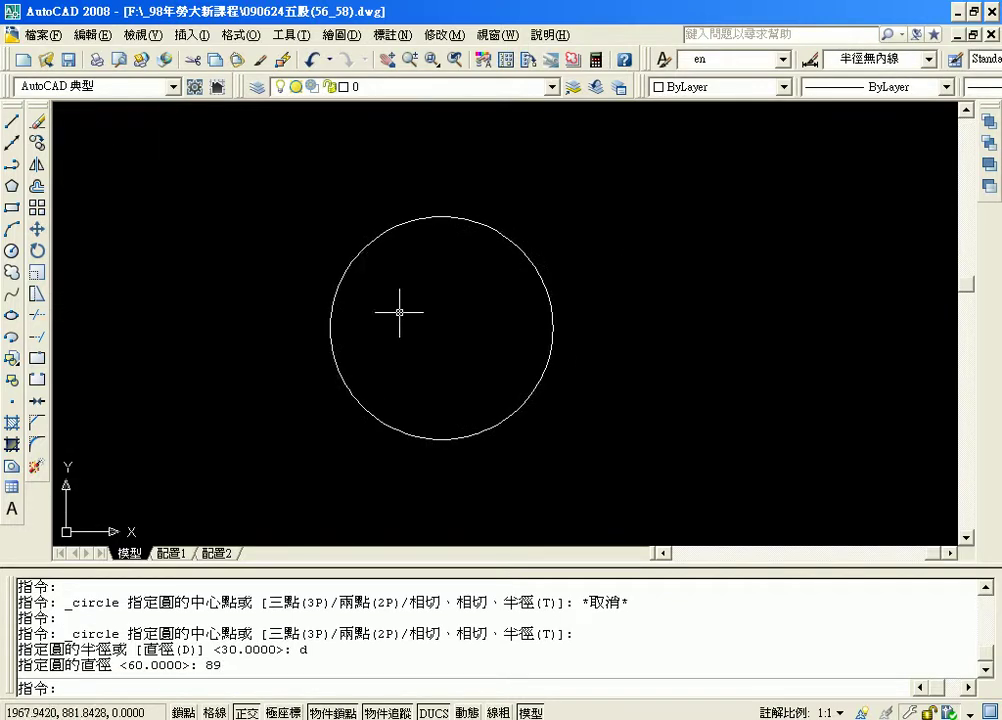
Draw a horizontal line from the circle's centre past its right edge and grab its centre-end grip.
left_click(15, 122)
left_click(441, 328)
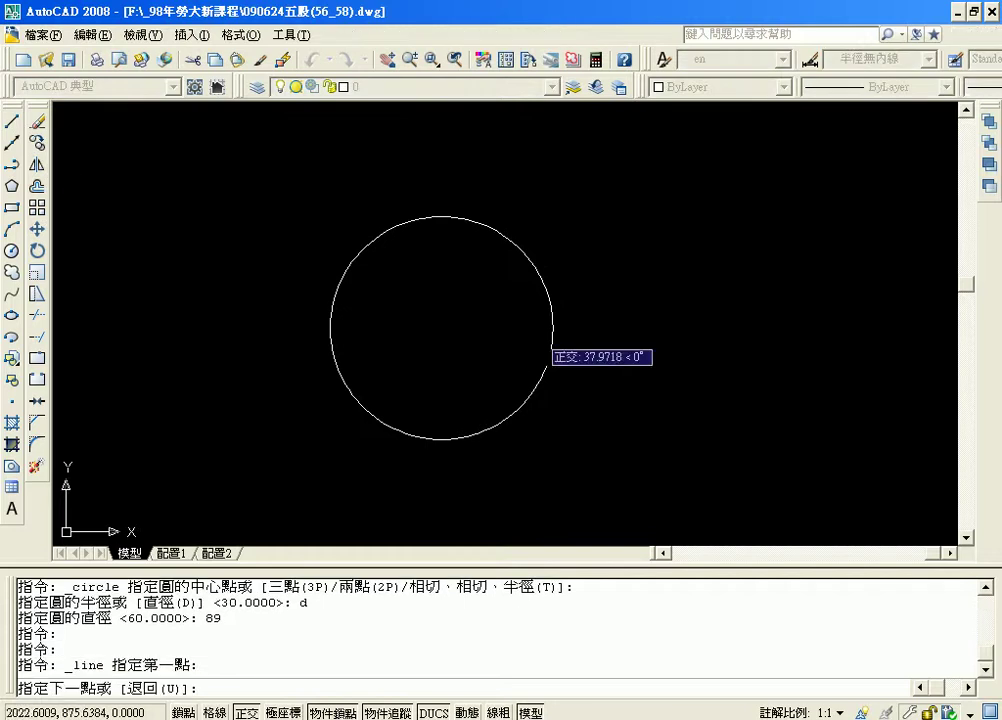
left_click(629, 328)
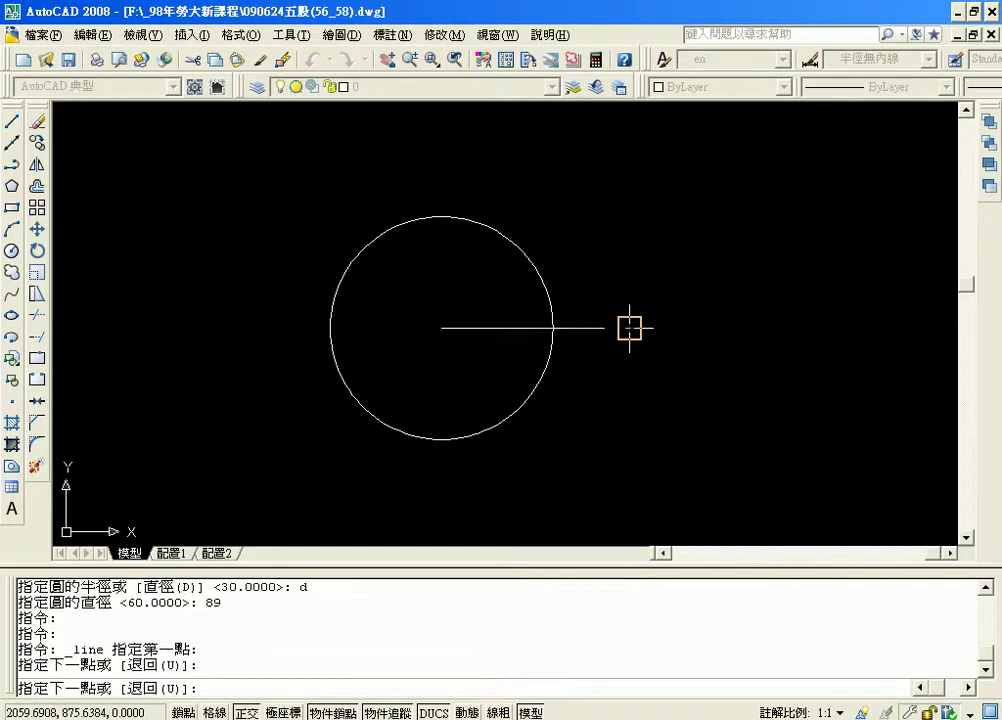
key("Return")
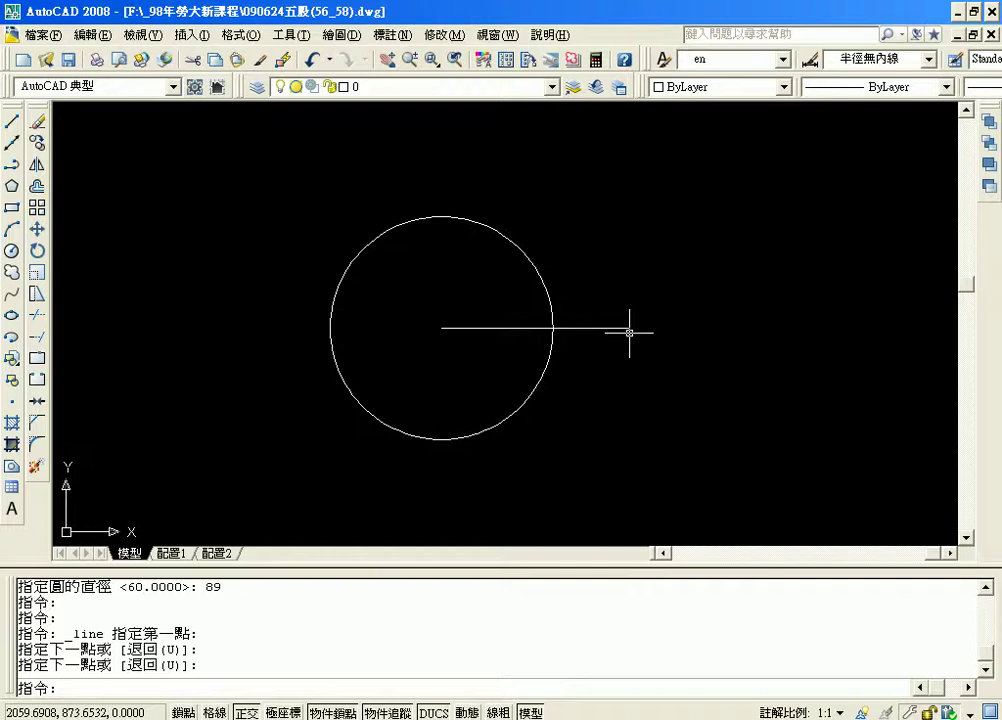
left_click(446, 328)
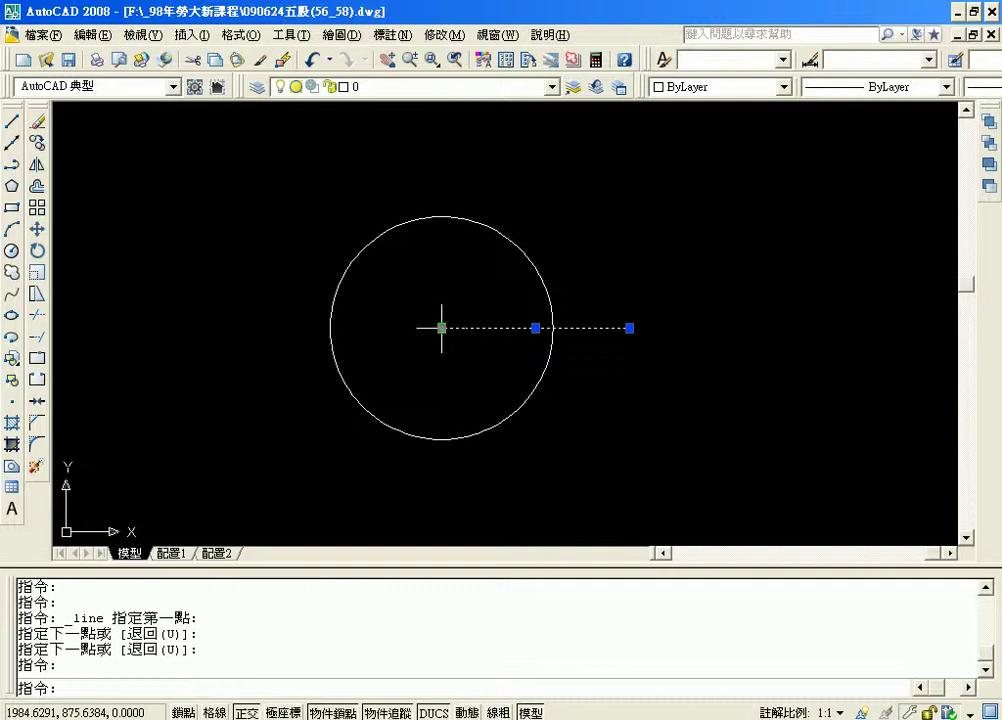
left_click(441, 328)
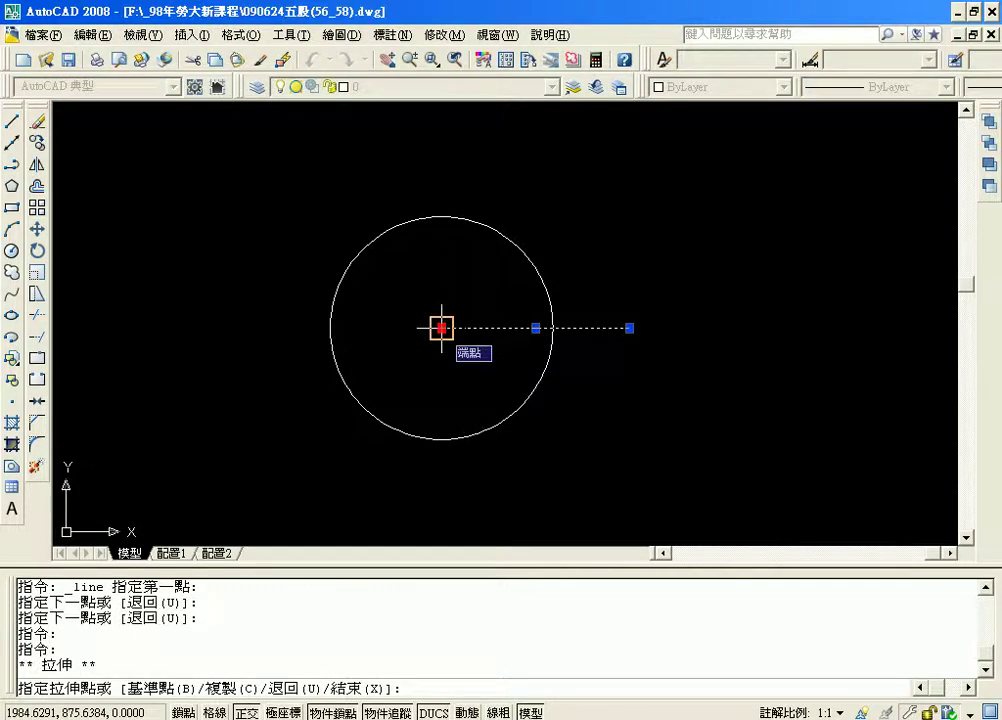
Rotate-copy the horizontal line about the circle centre by 27° and -27°.
right_click(441, 328)
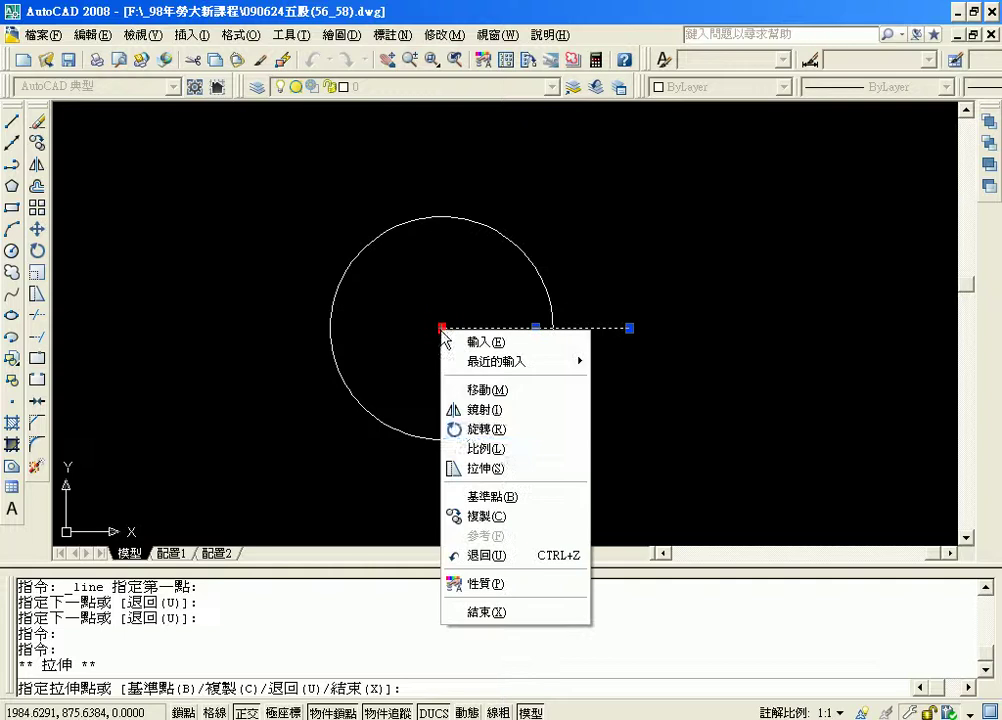
left_click(471, 429)
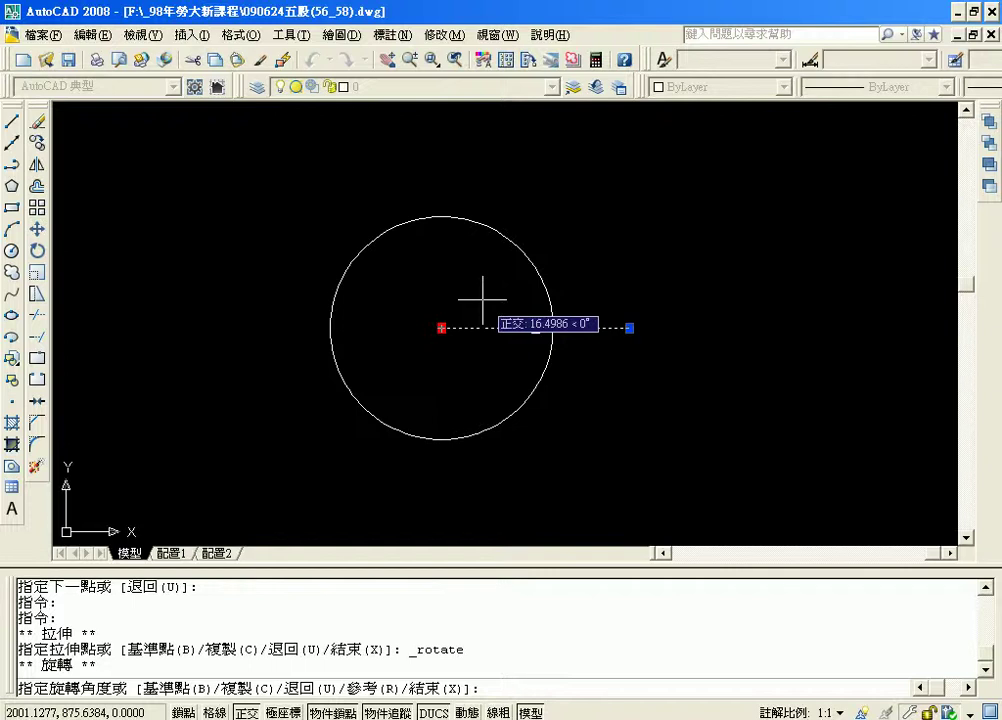
type("c")
key("Return")
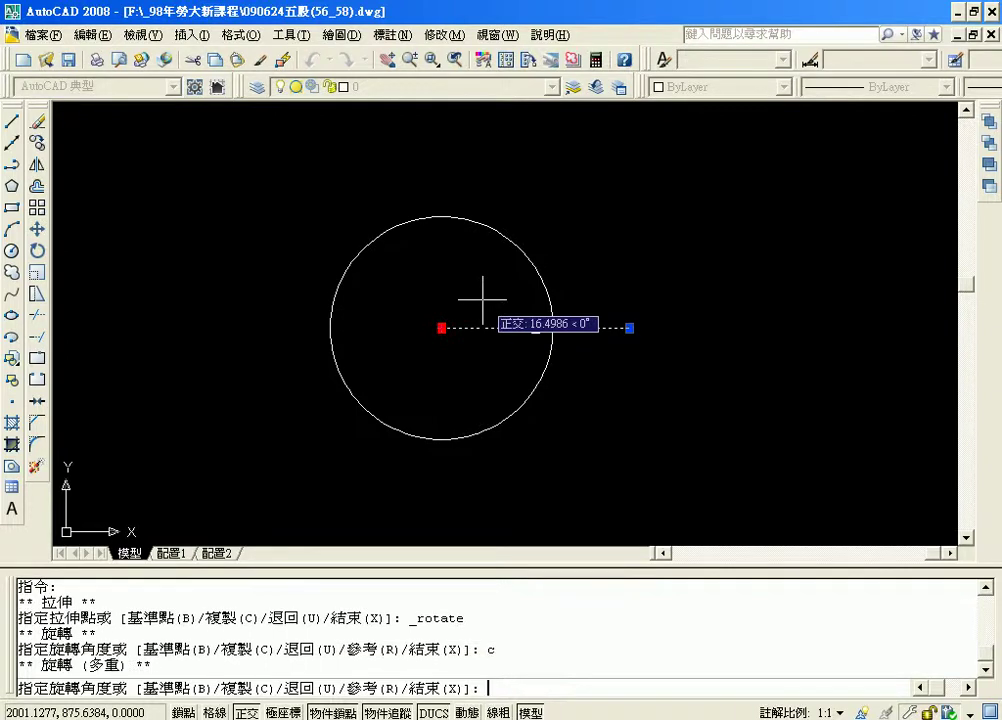
type("27")
key("Return")
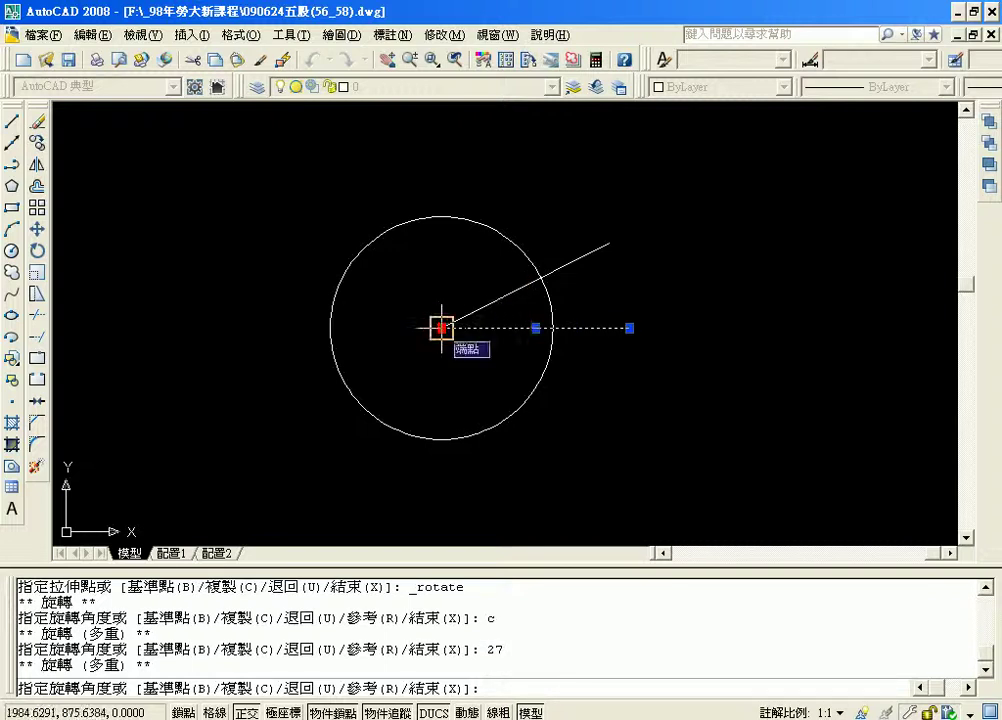
type("c")
key("Return")
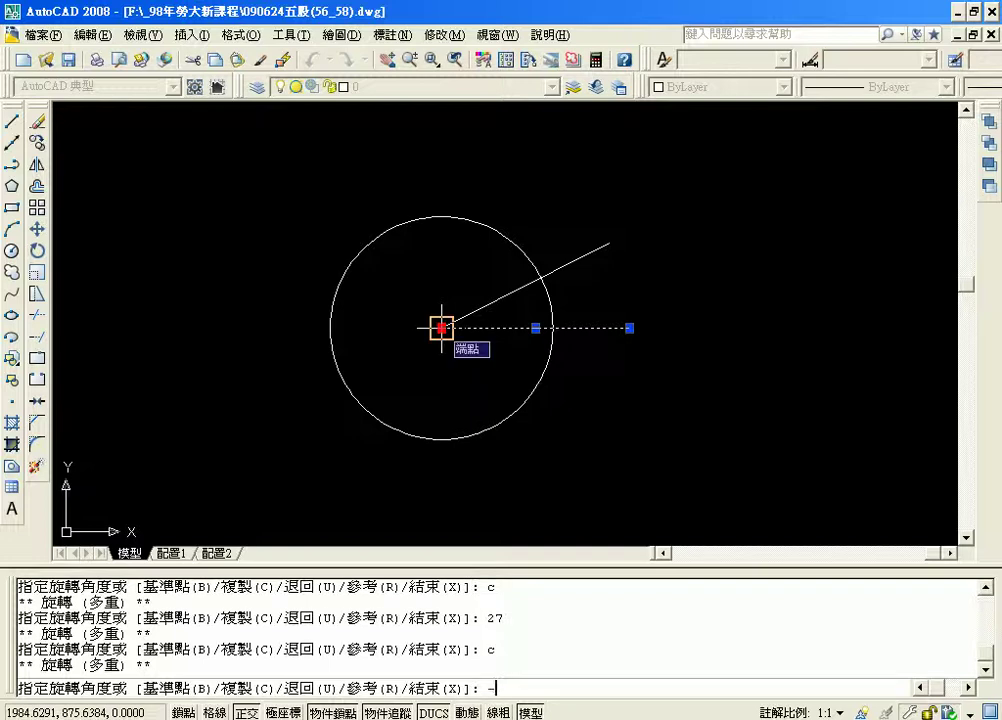
type("27")
key("Return")
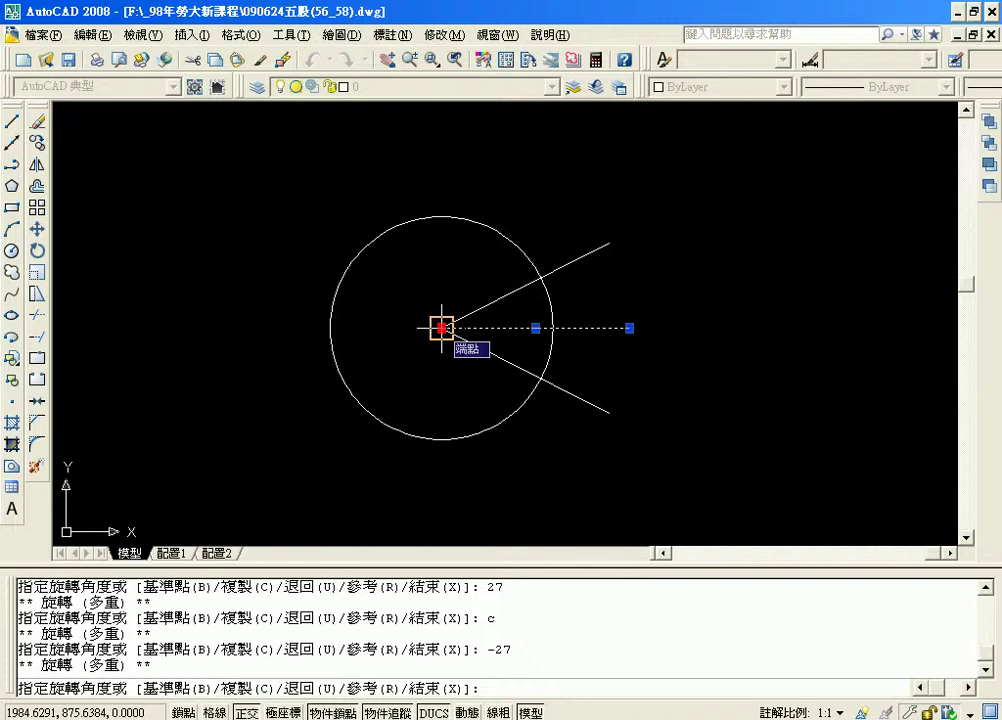
key("Escape")
key("Escape")
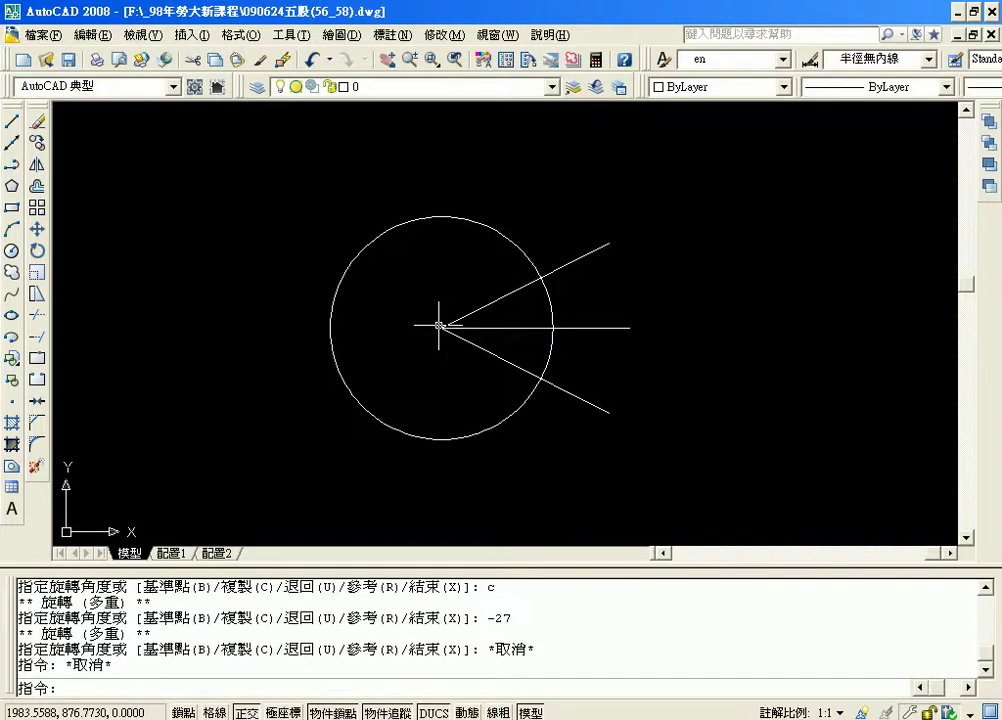
Draw a short line rightward from where the upper ray meets the circle.
left_click(12, 122)
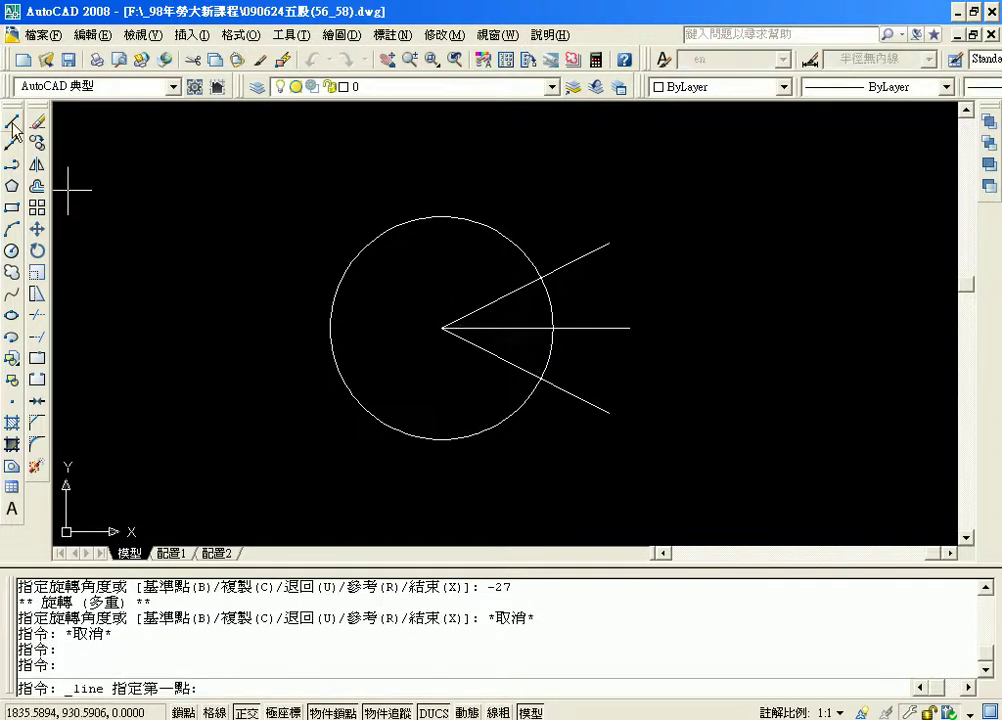
scroll(566, 278, "up", 5)
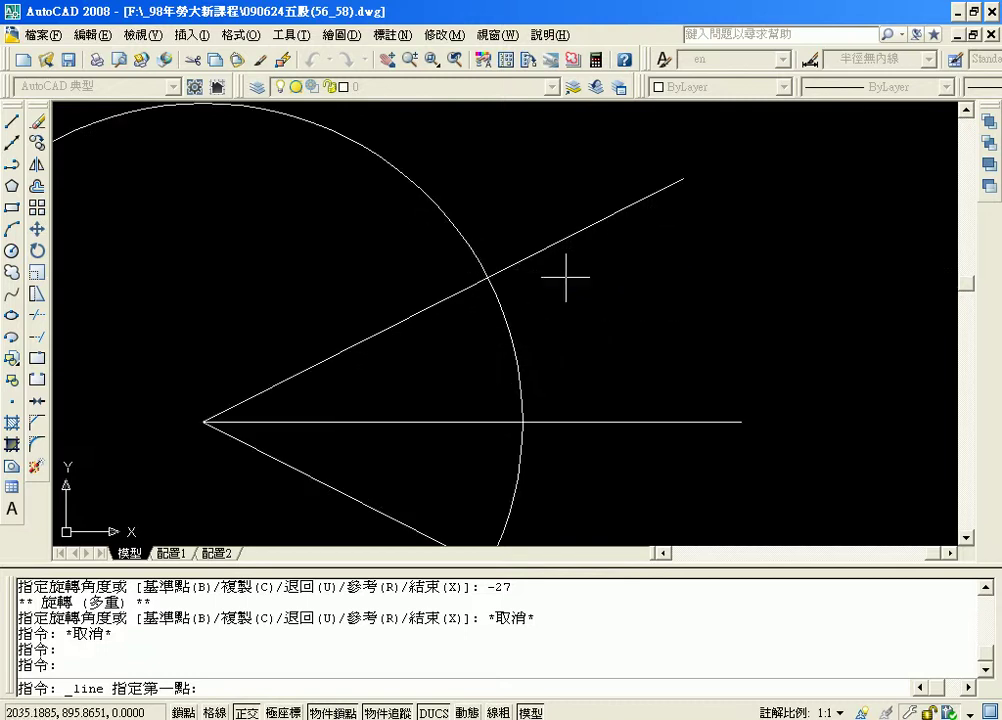
left_click(487, 277)
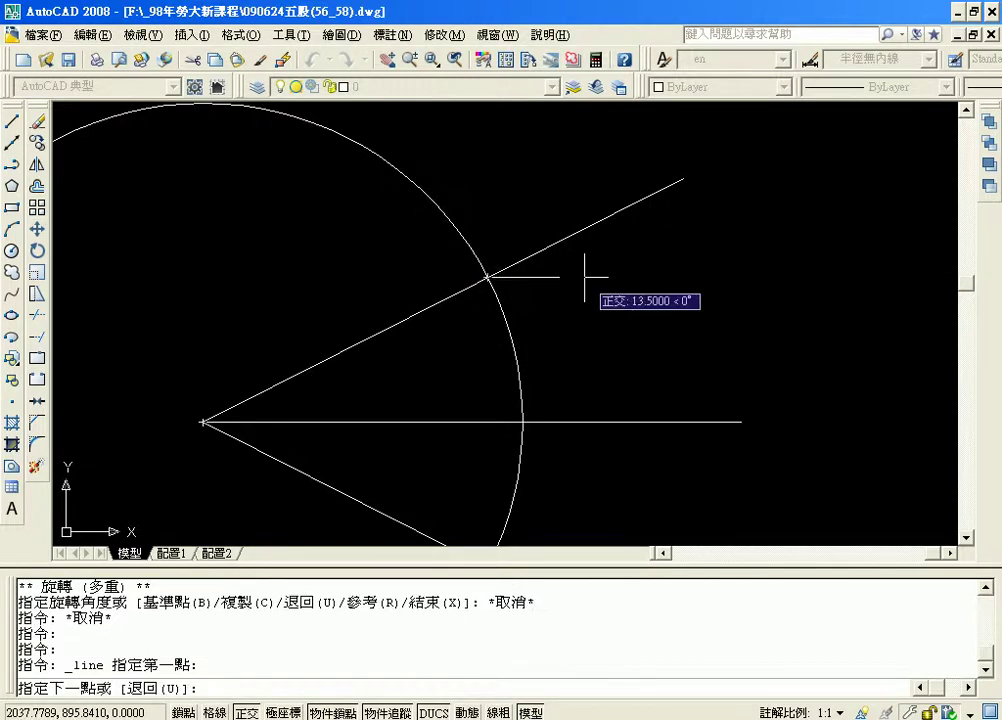
type("15")
key("Return")
scroll(586, 429, "down", 5)
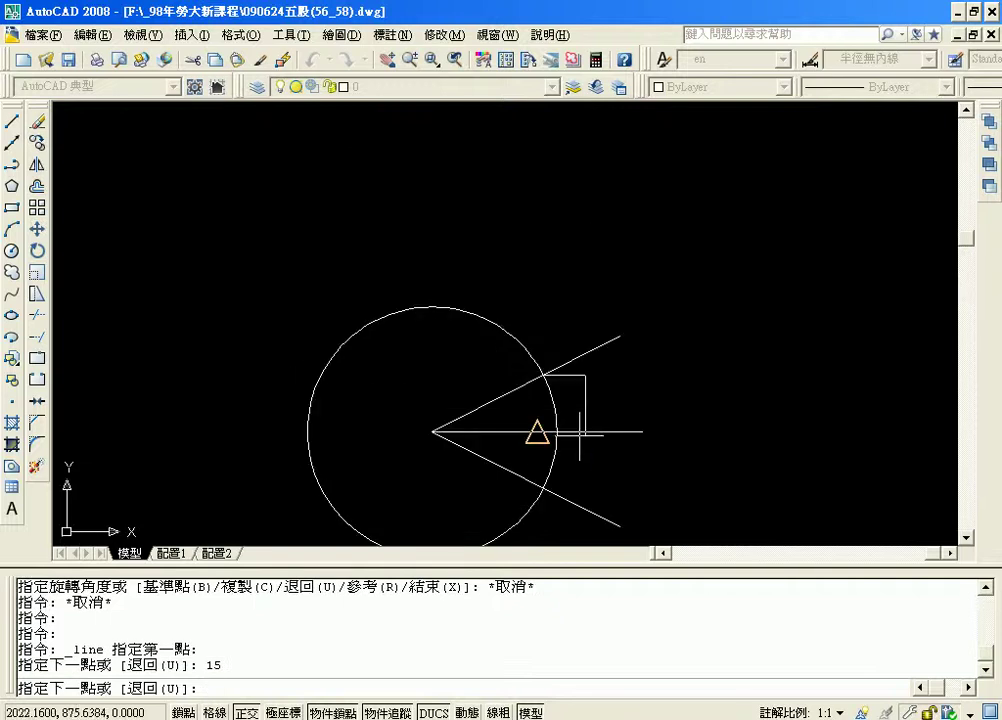
mouse_move(537, 429)
middle_mouse_down()
mouse_move(577, 429)
mouse_move(564, 289)
middle_mouse_up()
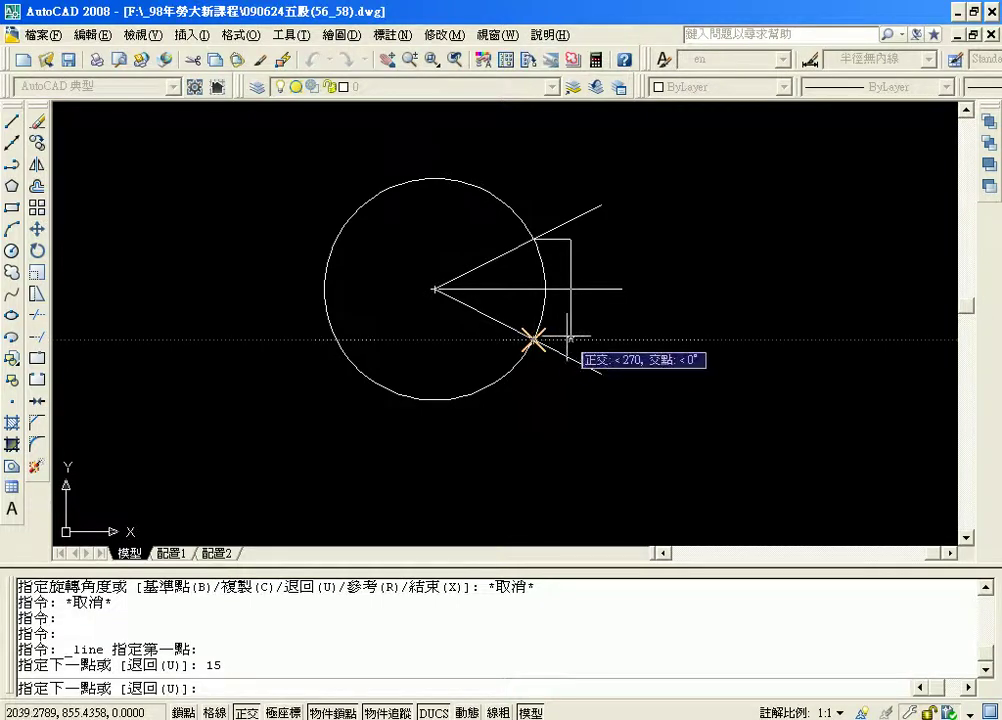
Run the line down and back to the lower intersection, then delete the short horizontal connector.
left_click(570, 340)
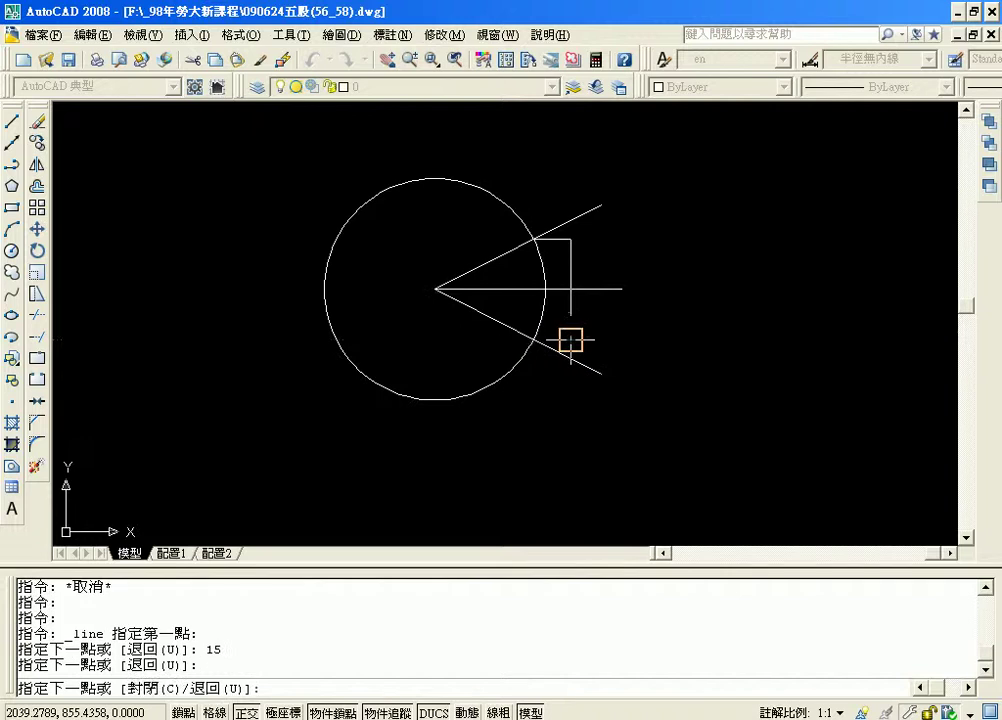
scroll(533, 340, "up", 4)
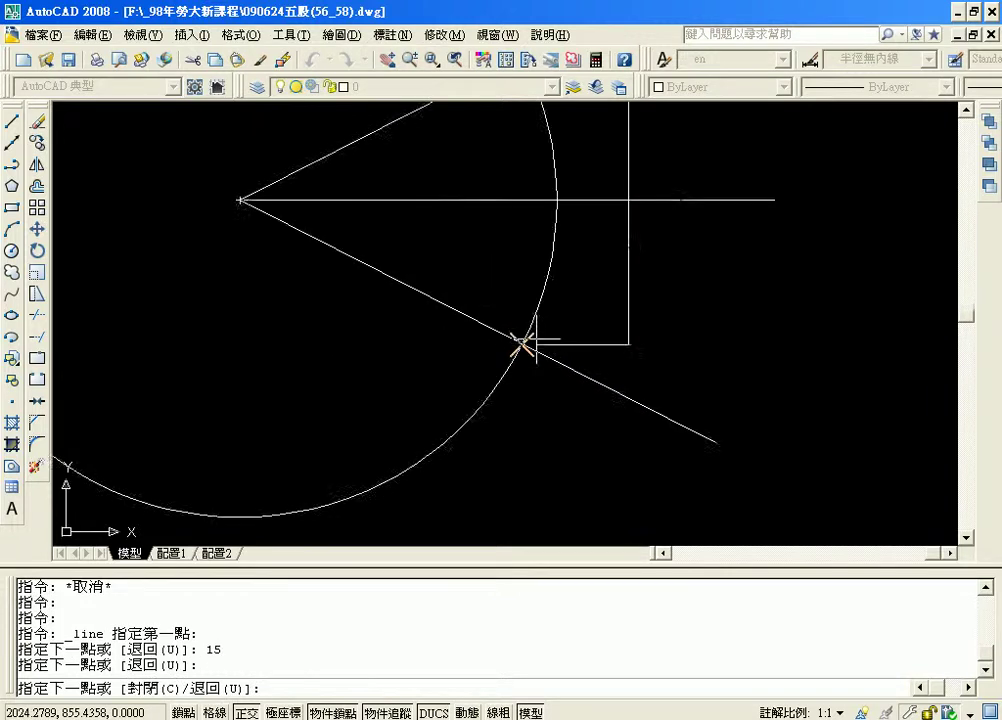
scroll(536, 338, "up", 3)
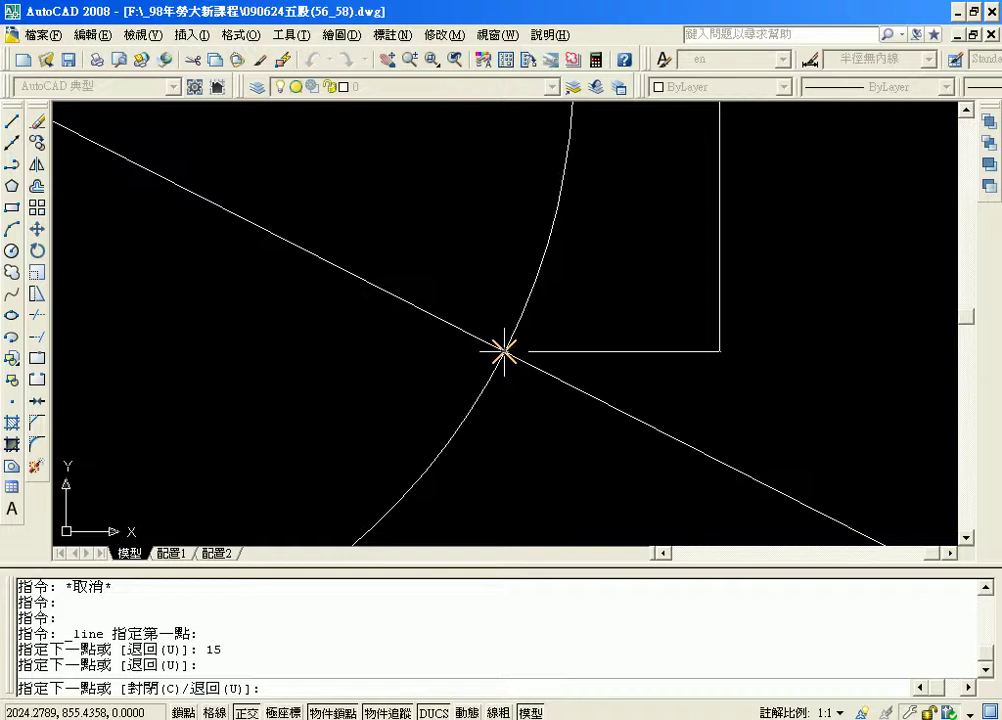
left_click(503, 351)
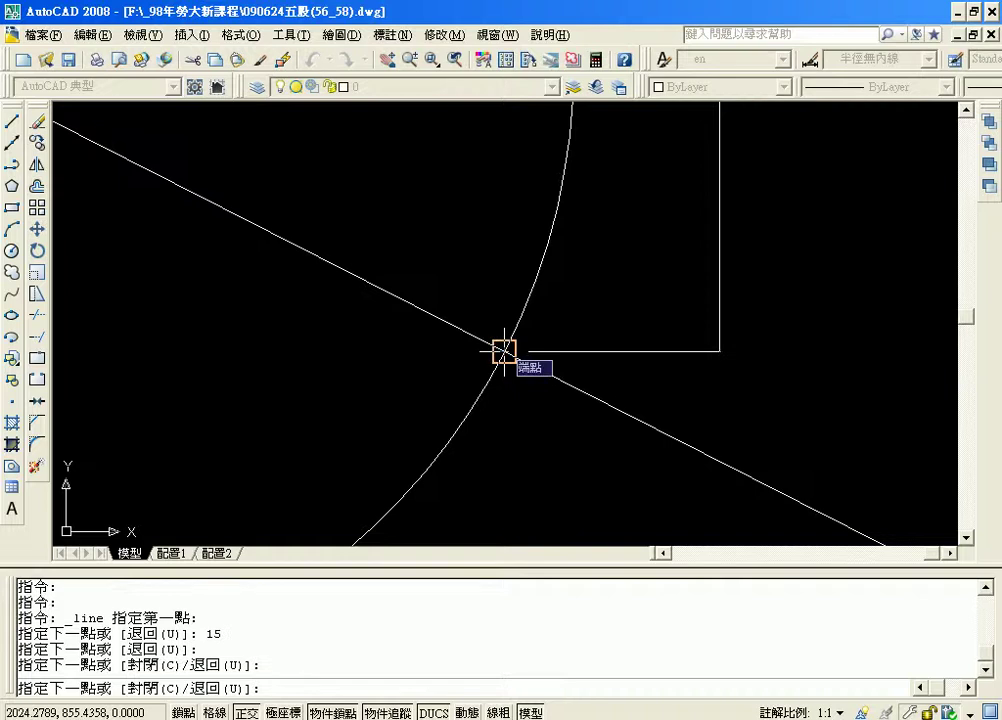
key("Return")
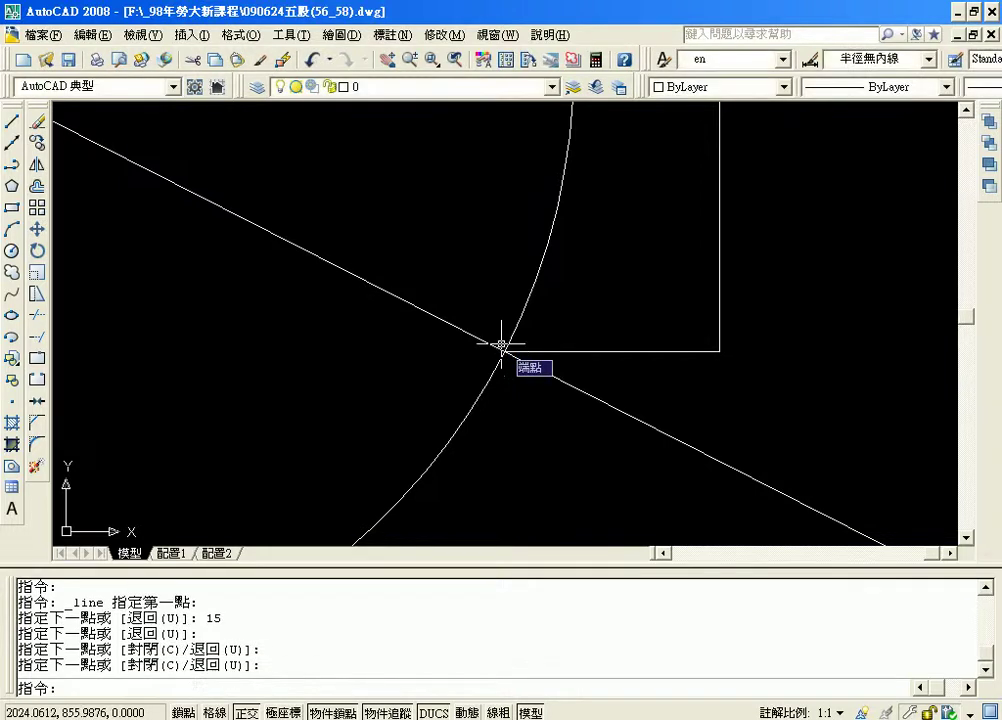
left_click(715, 351)
key("Delete")
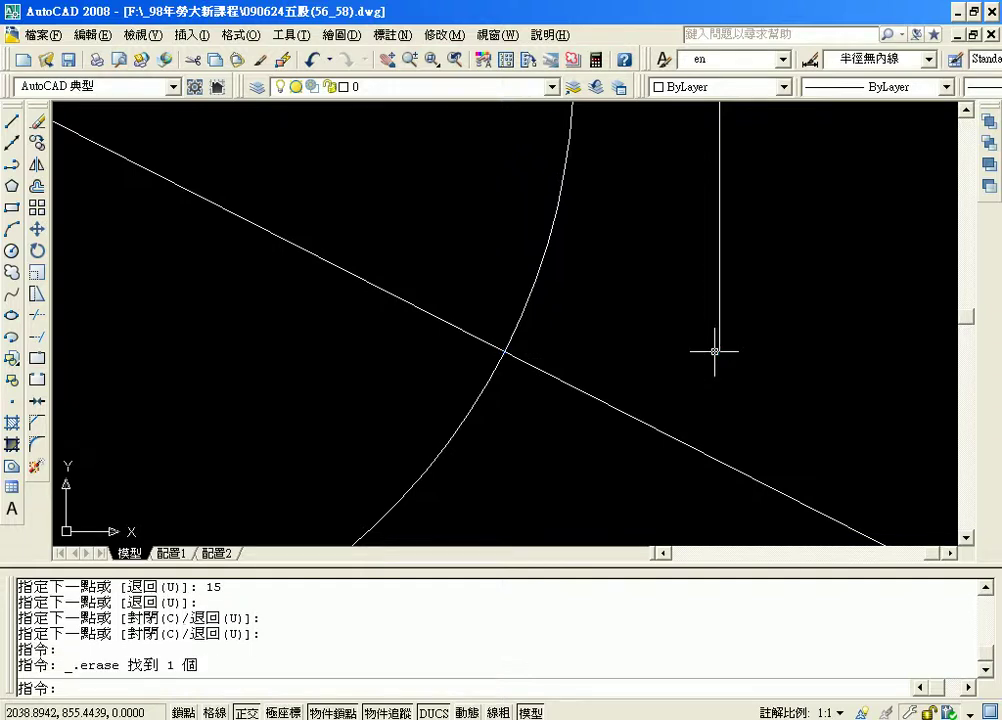
Erase the leftover vertical line and the small stray segment.
left_click(719, 346)
key("Delete")
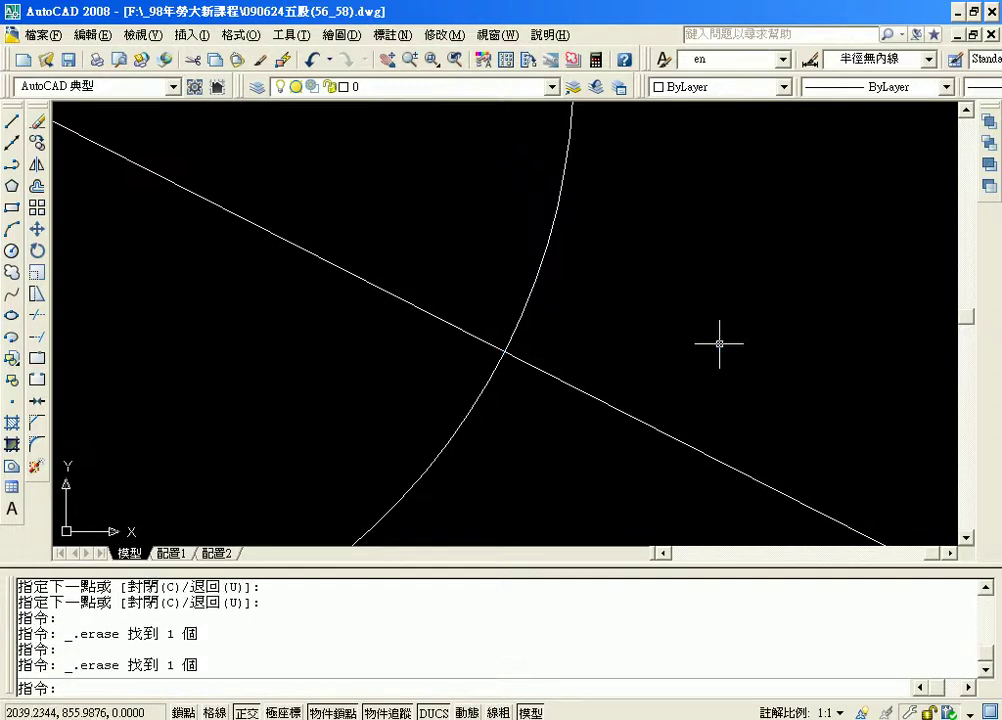
scroll(719, 343, "up", 2)
scroll(718, 342, "down", 2)
scroll(725, 224, "down", 1)
scroll(724, 229, "down", 1)
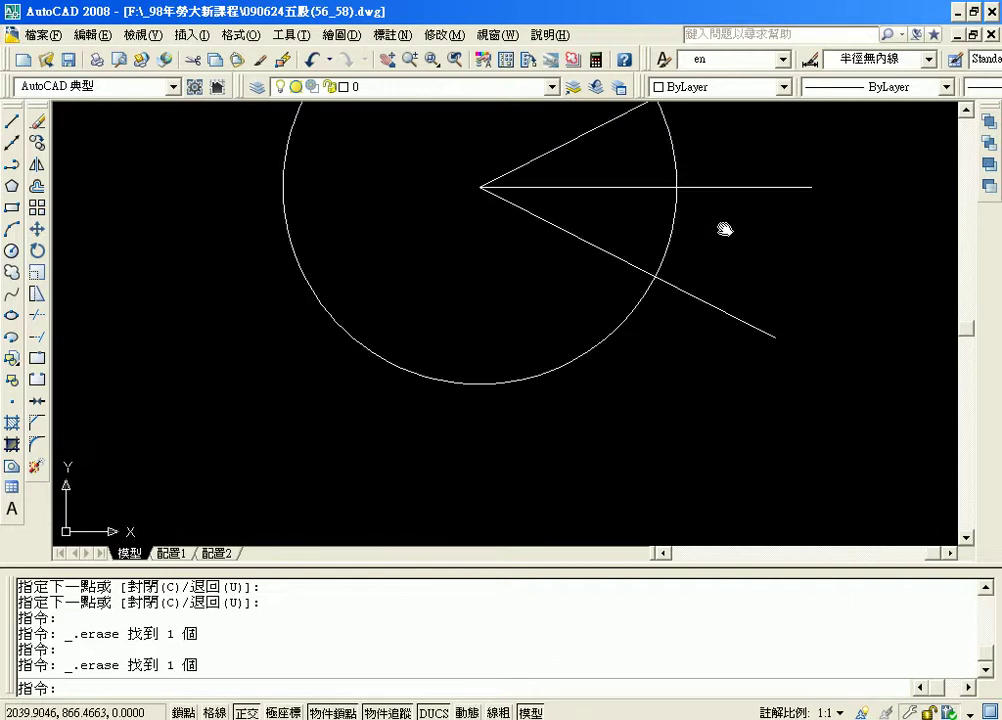
middle_click_drag(724, 229, 545, 302)
left_click(537, 168)
key("Delete")
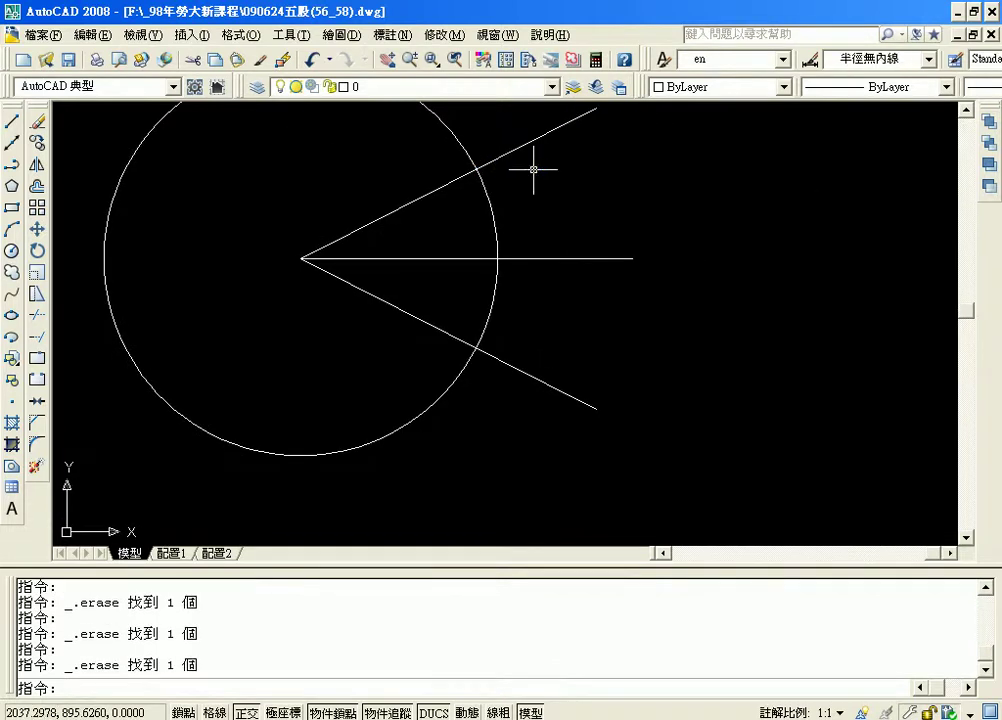
Draw the tab: 15 units right from the upper intersection, down to the lower line, back to the circle.
left_click(12, 121)
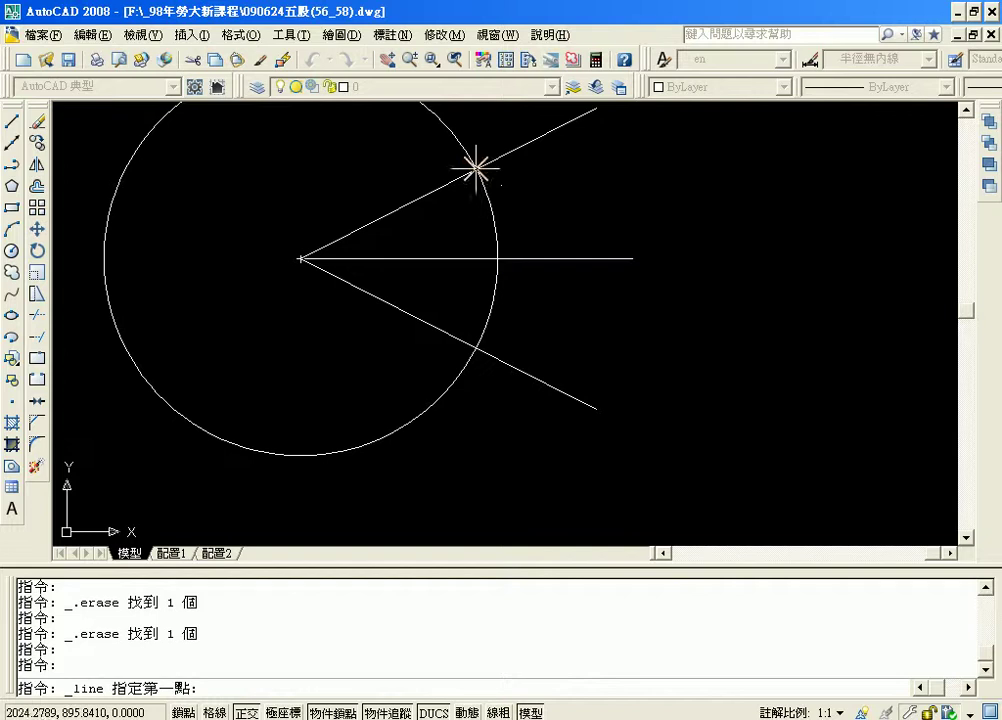
left_click(477, 169)
type("15")
key("Return")
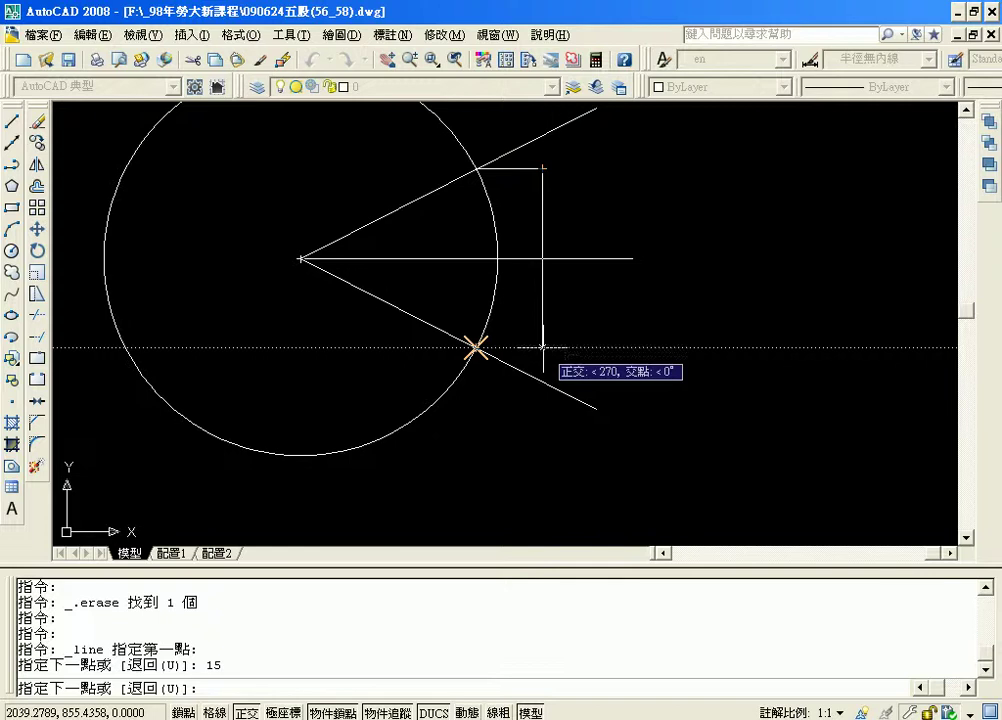
left_click(541, 347)
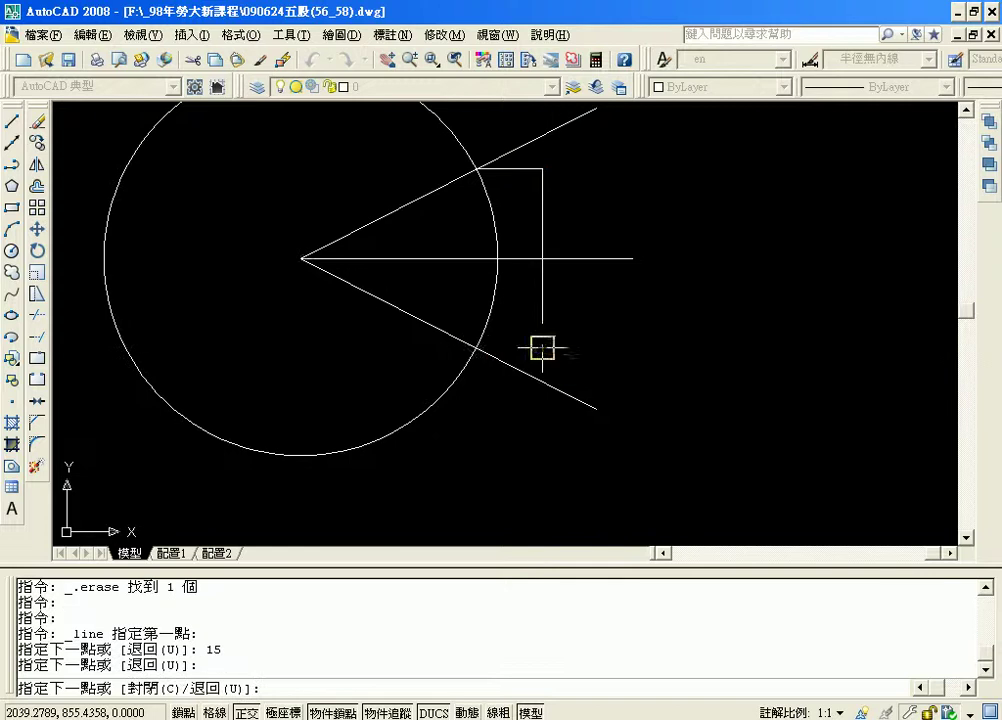
left_click(475, 347)
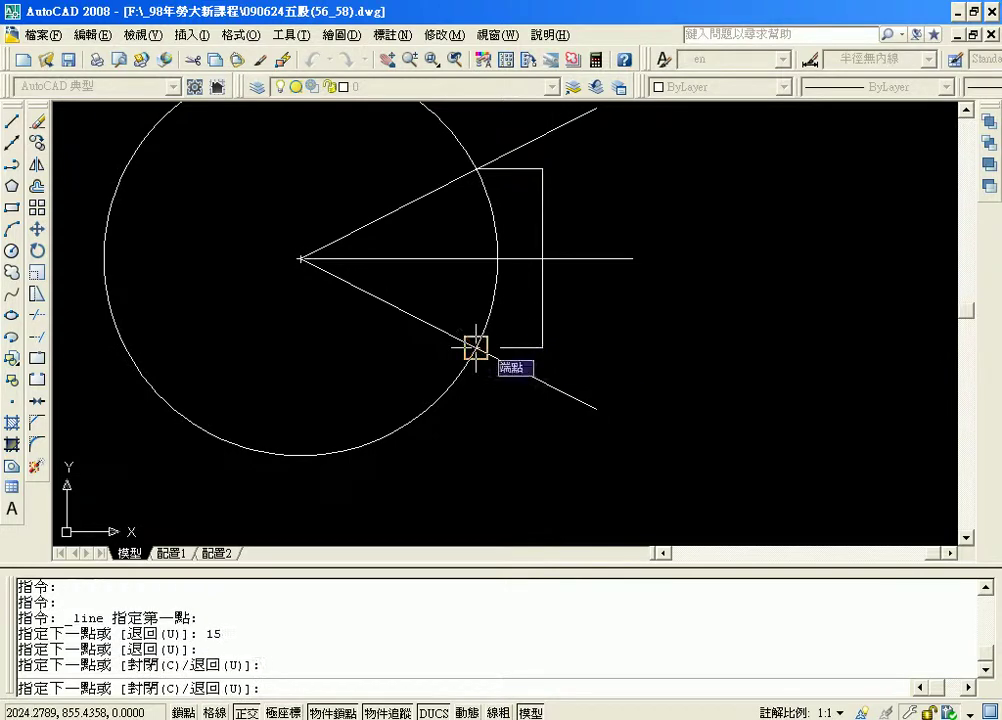
key("Escape")
Erase the two ±27° rays and the horizontal centre line.
left_click(456, 337)
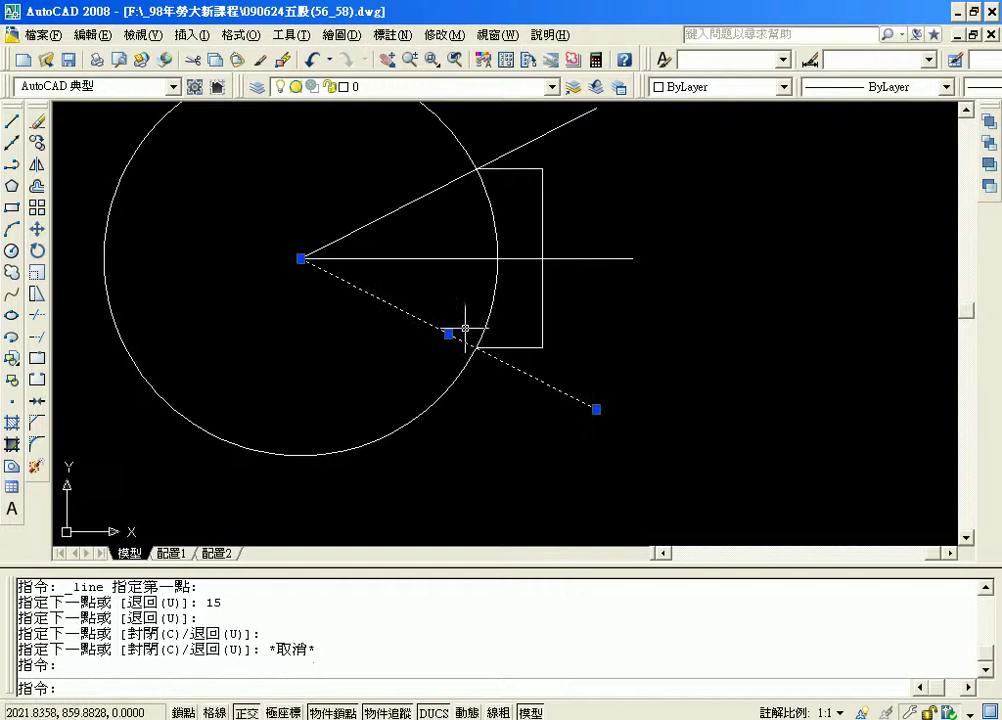
left_click(460, 258)
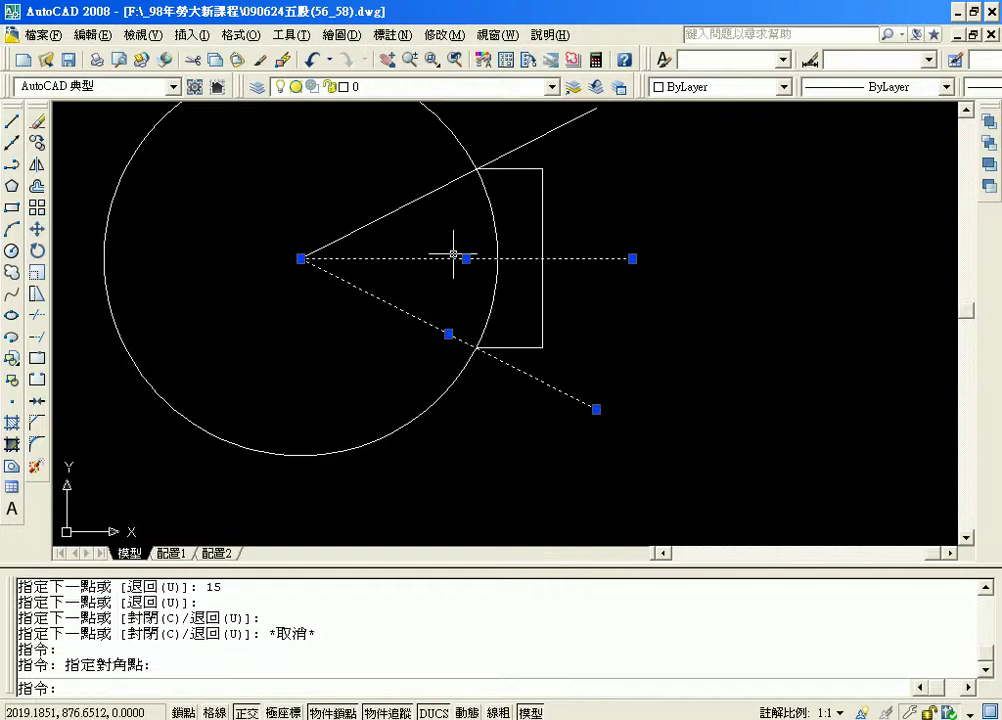
left_click(428, 195)
key("Delete")
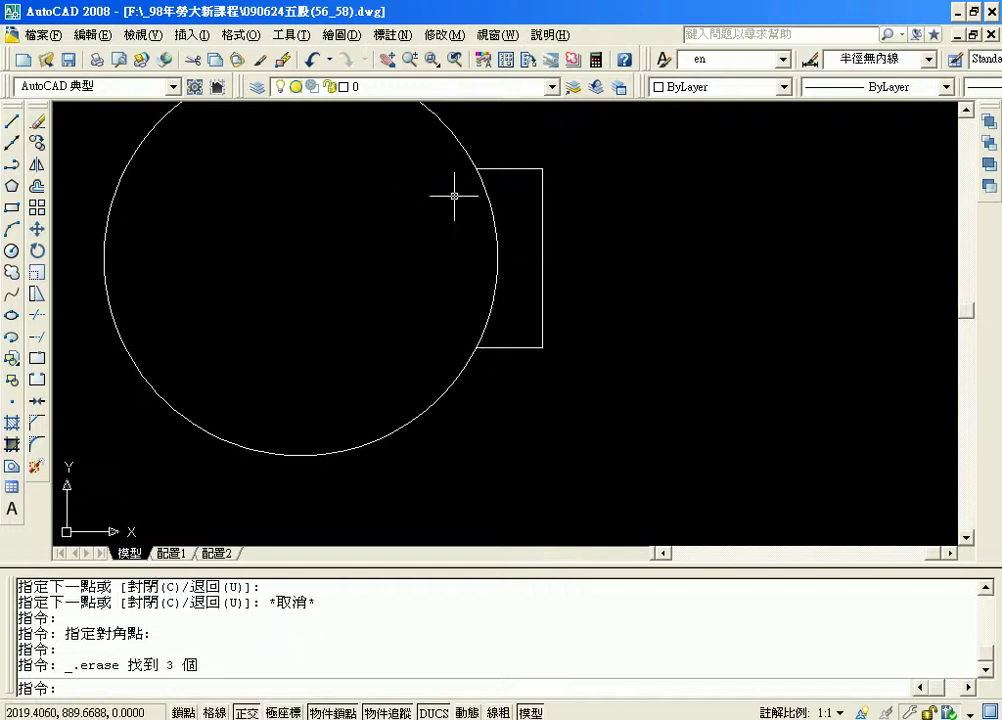
scroll(454, 196, "down", 2)
scroll(432, 208, "down", 2)
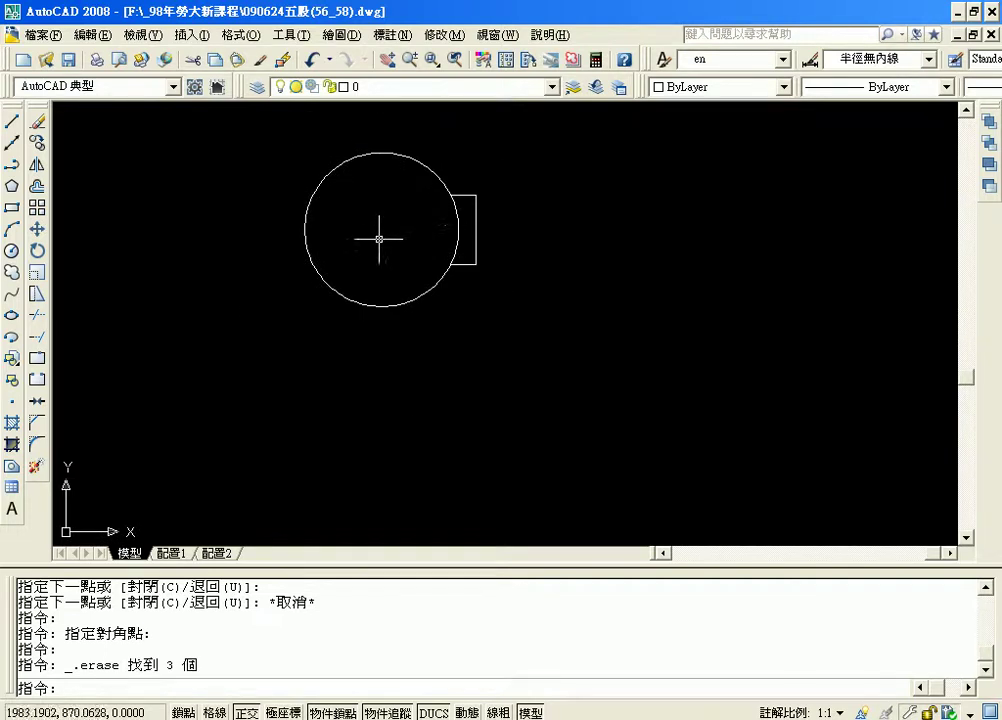
middle_click_drag(382, 228, 372, 339)
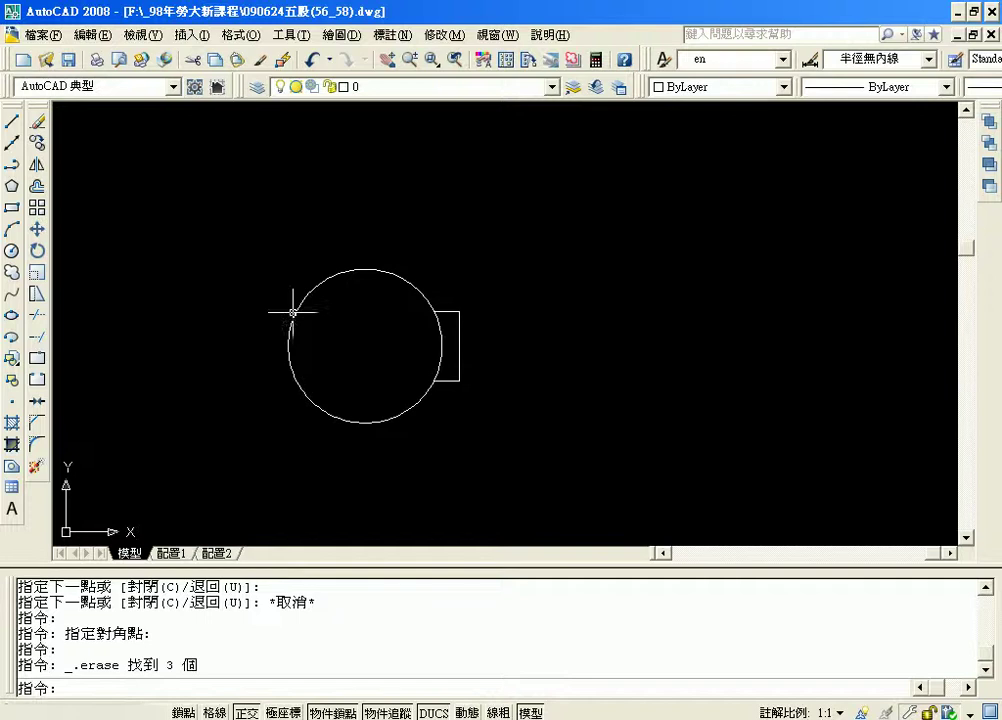
Draw a vertical line up from the circle's centre past its top and grab its centre grip.
left_click(12, 121)
left_click(365, 345)
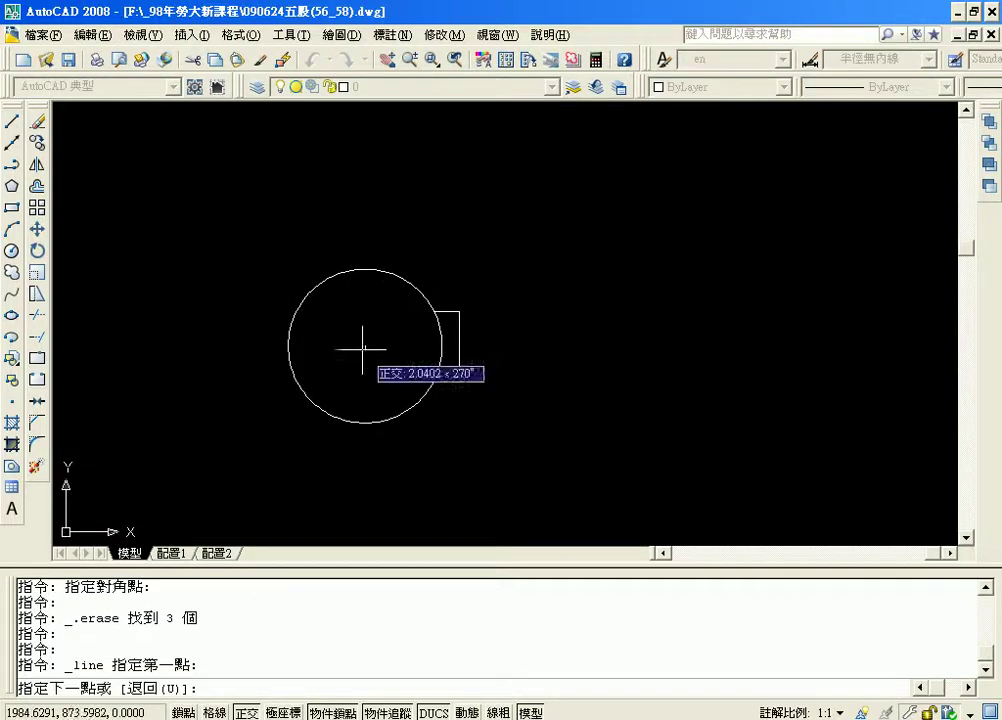
left_click(365, 186)
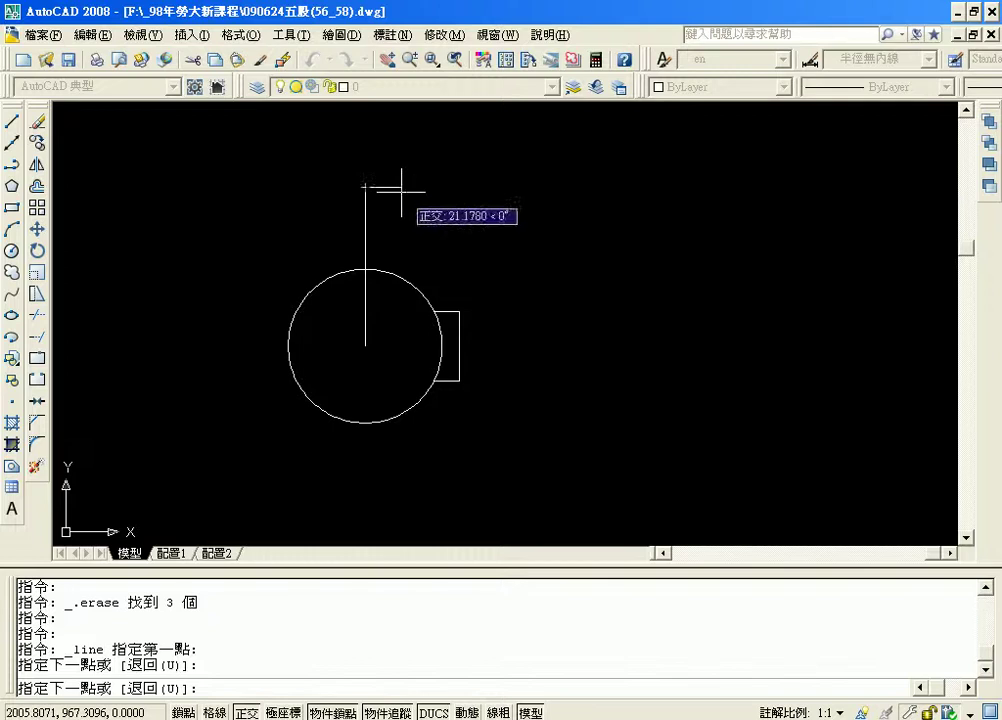
key("Return")
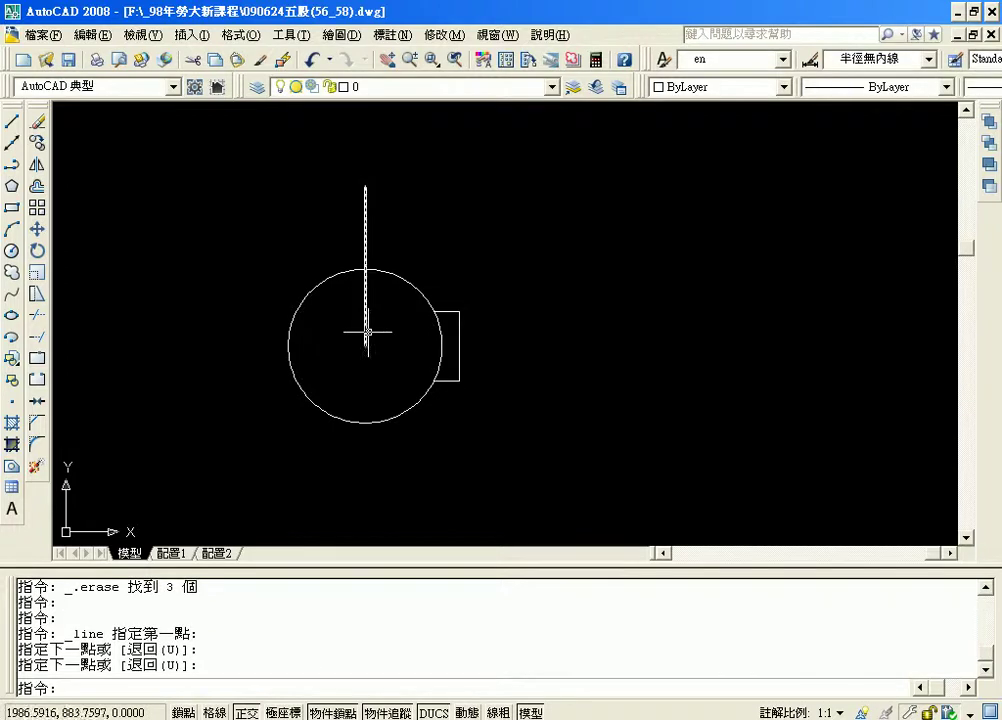
left_click(365, 345)
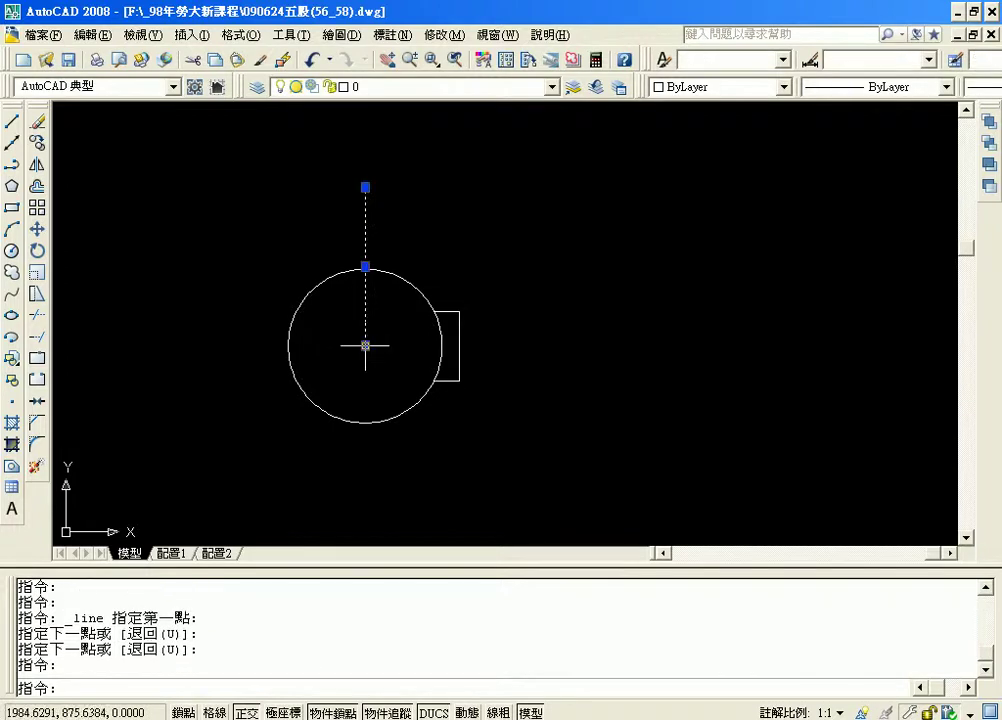
left_click(365, 345)
Rotate-copy the vertical line 54° about the circle centre so the copy angles up-left.
right_click(365, 345)
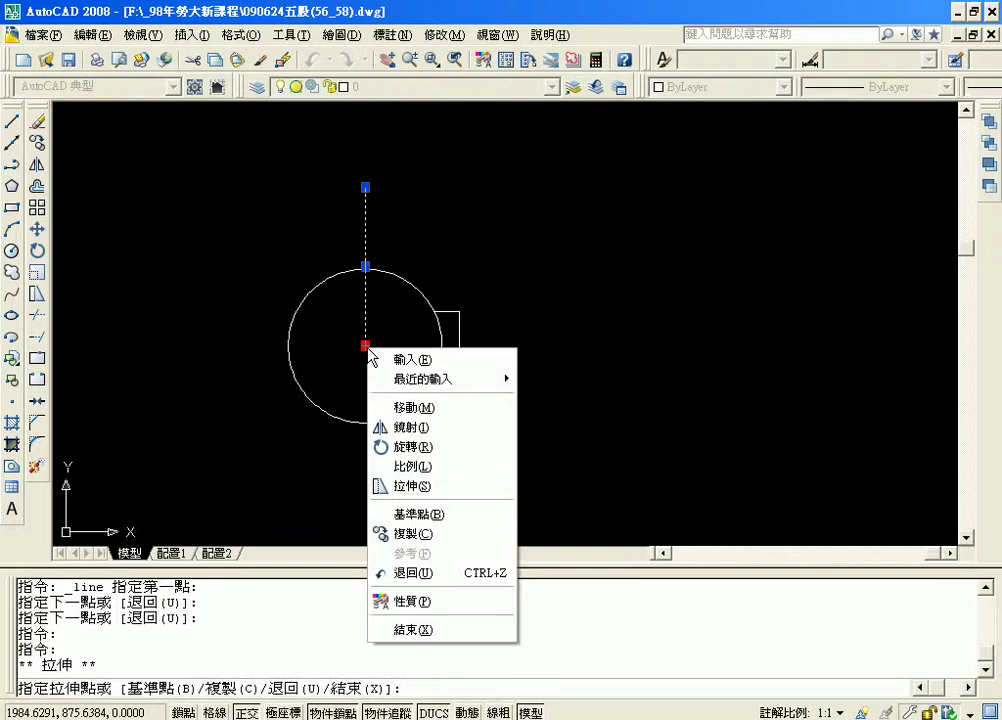
left_click(411, 449)
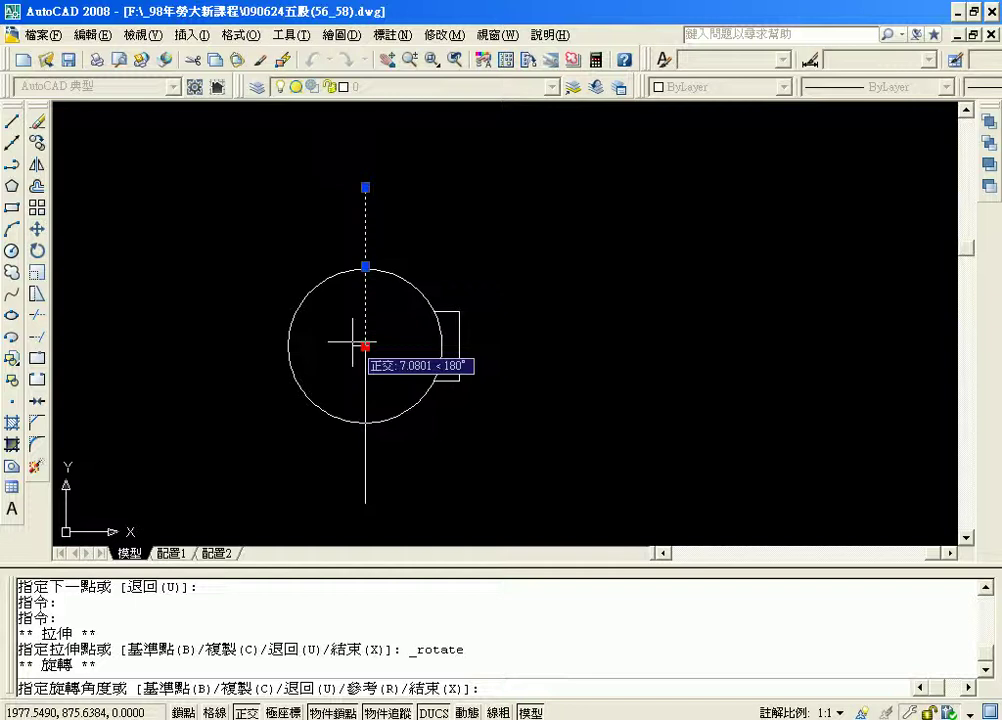
type("54")
key("BackSpace")
key("BackSpace")
type("c")
key("Return")
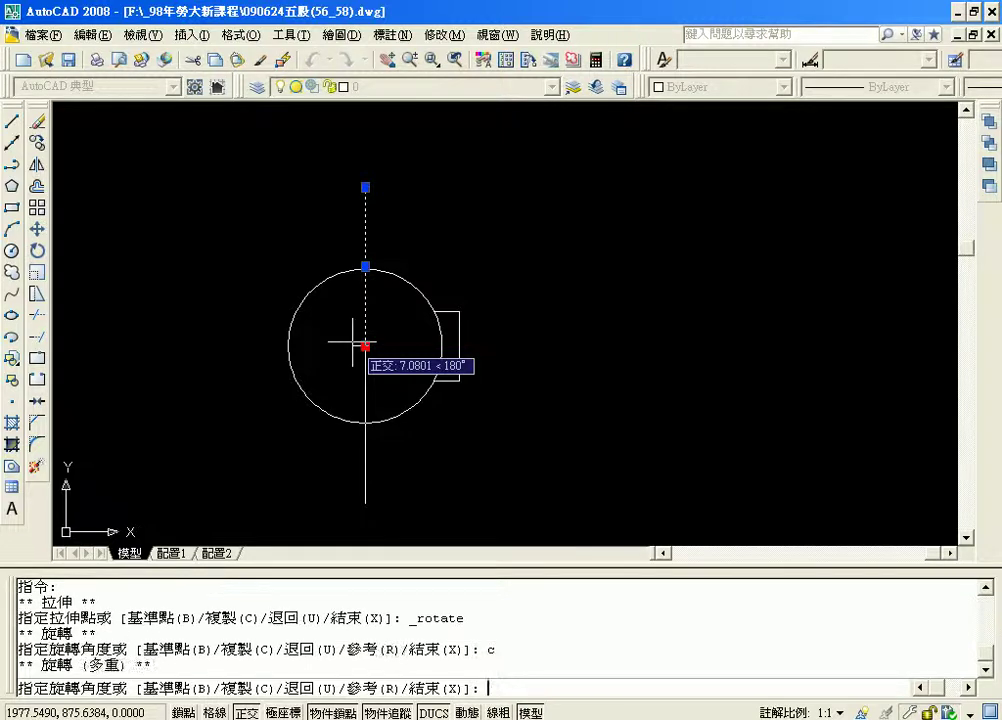
type("54")
key("Return")
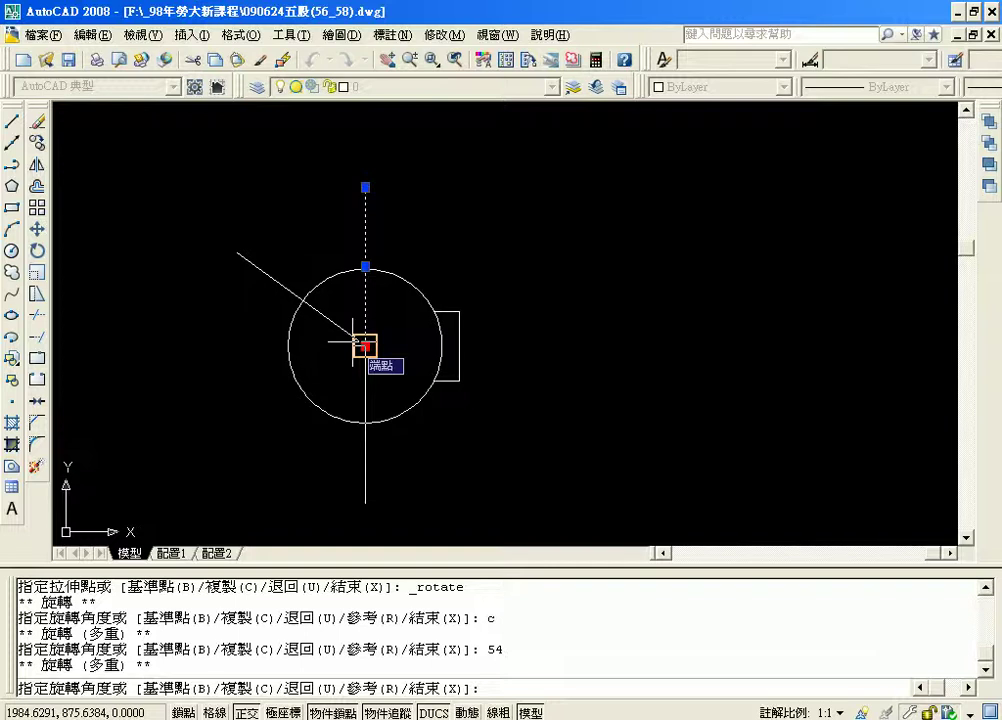
key("Escape")
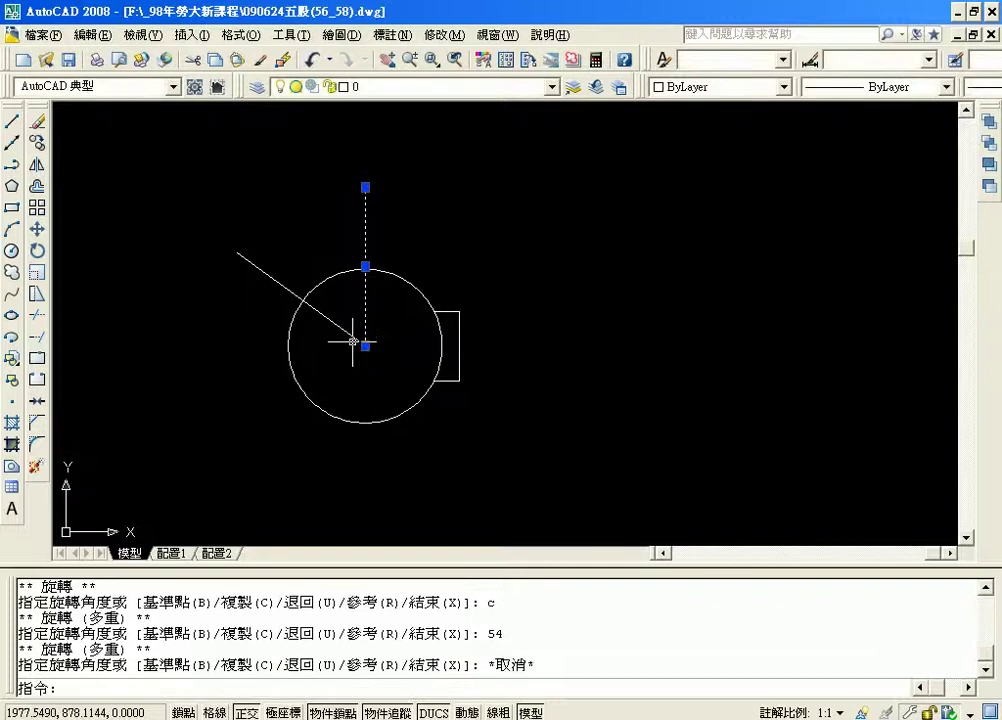
key("Escape")
Zoom in and pan so the circle, tab and both centre lines fill the view.
scroll(353, 341, "up", 2)
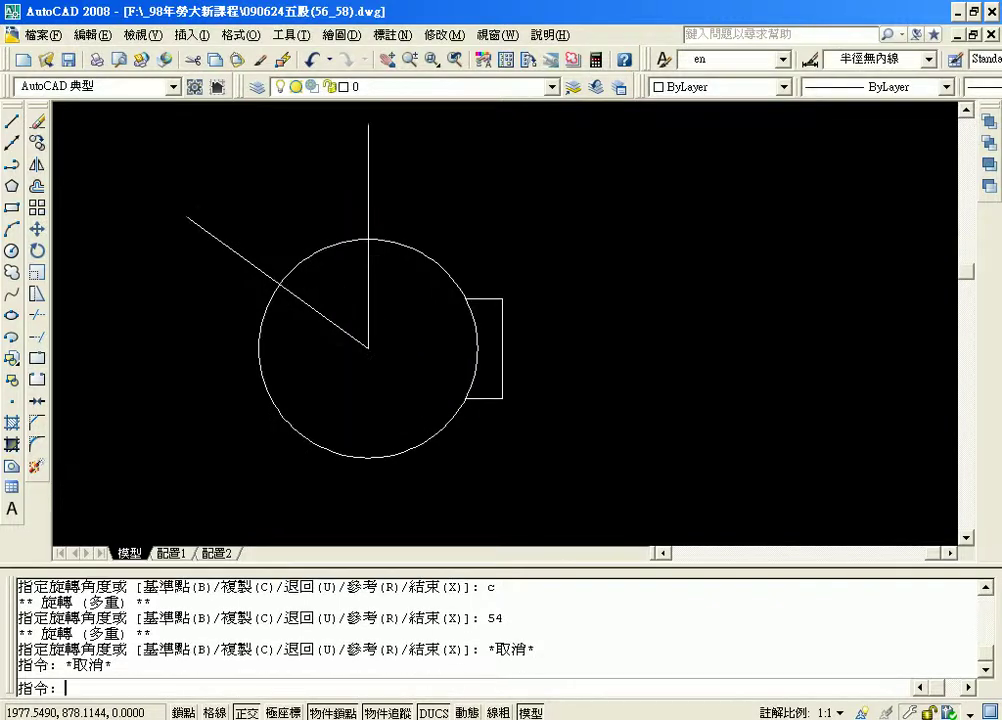
scroll(353, 341, "up", 1)
mouse_move(360, 293)
middle_mouse_down()
mouse_move(383, 345)
mouse_move(425, 340)
middle_mouse_up()
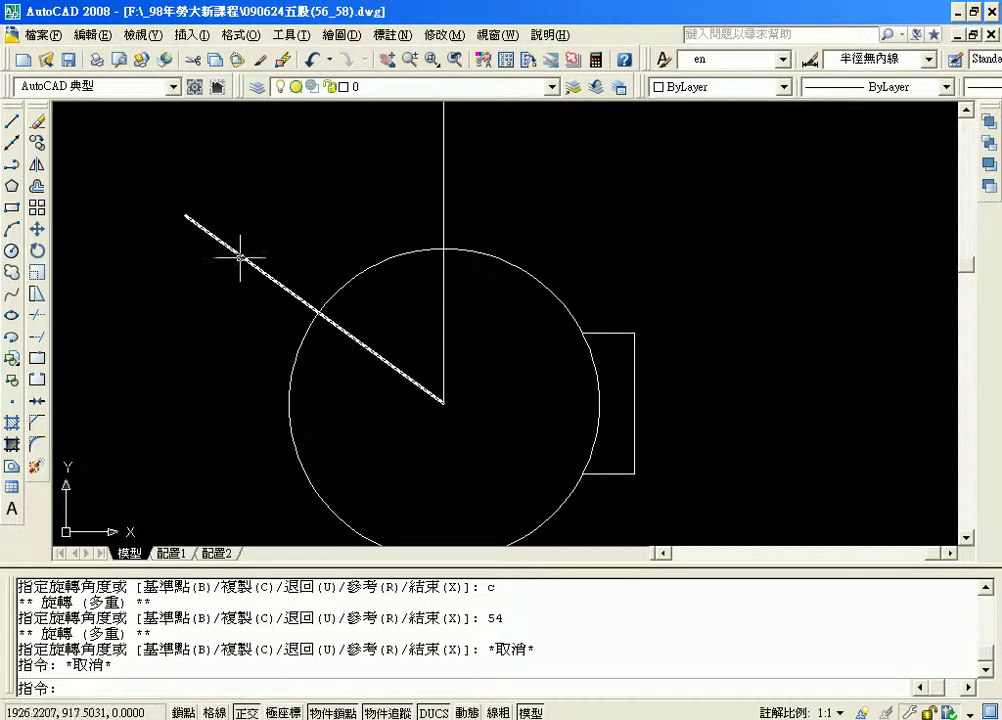
Offset the 54° line by 33/2 (16.5) units to both sides.
left_click(38, 188)
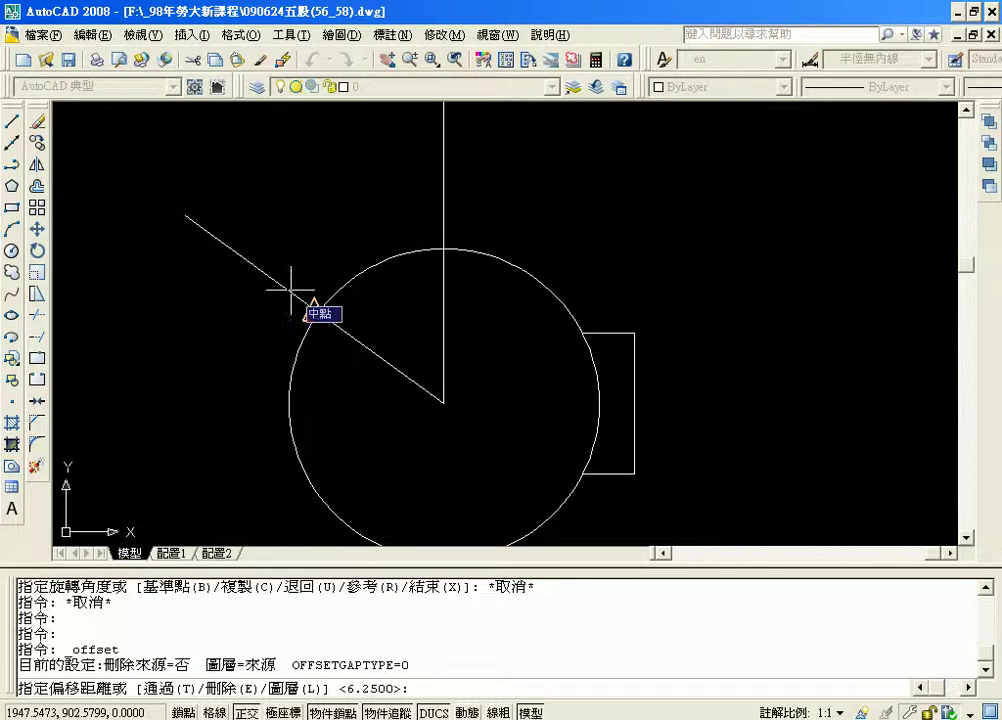
type("33/")
type("2")
key("Return")
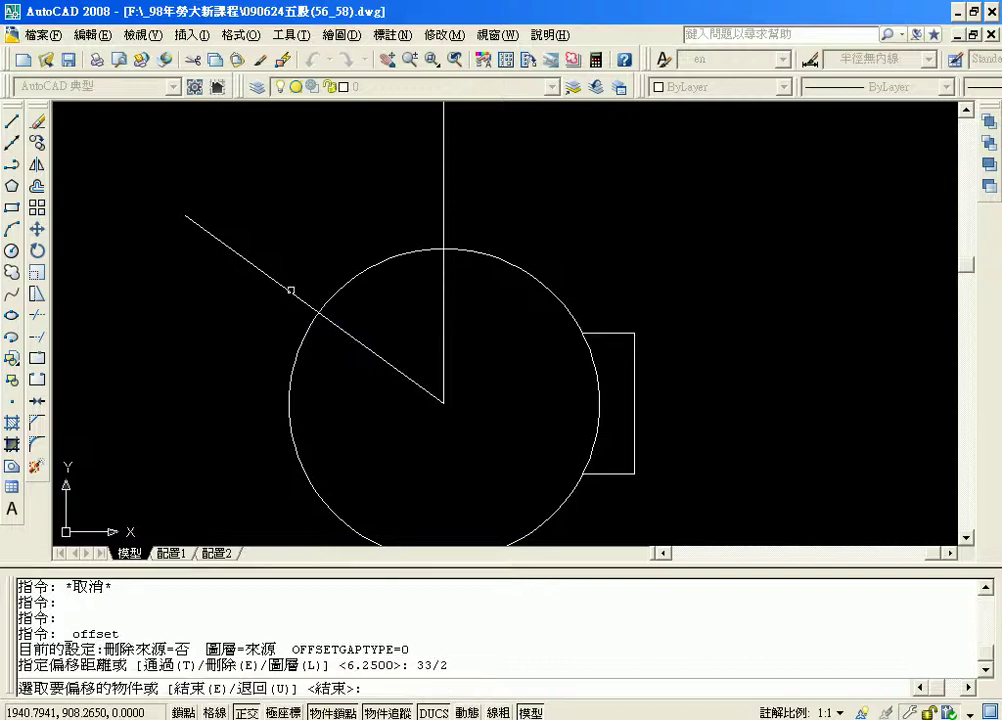
left_click(291, 290)
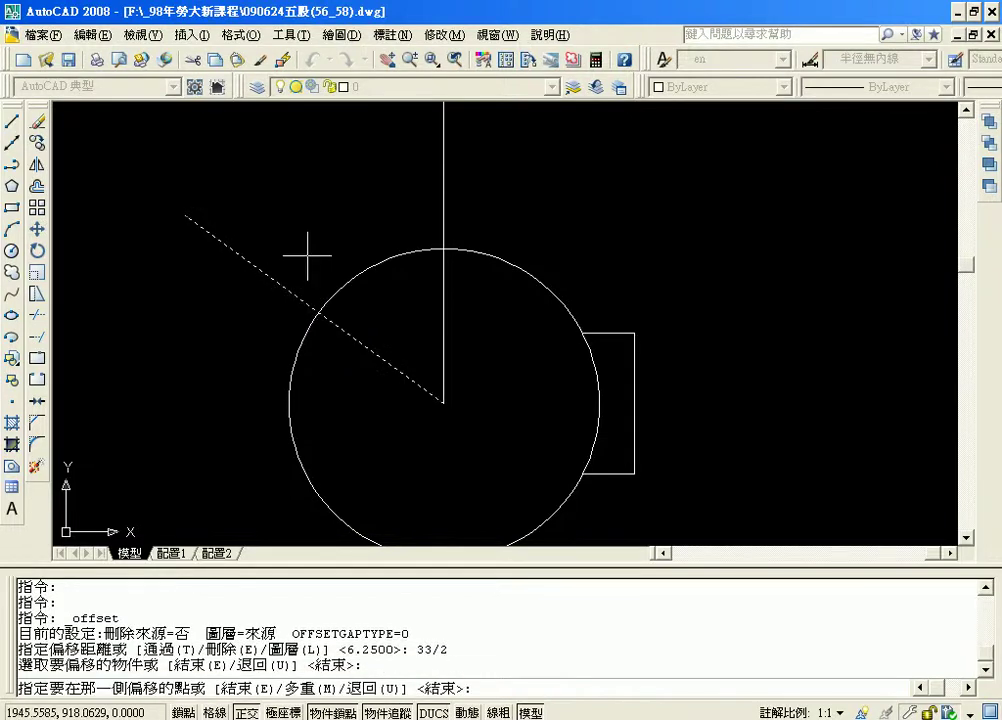
left_click(307, 256)
left_click(291, 292)
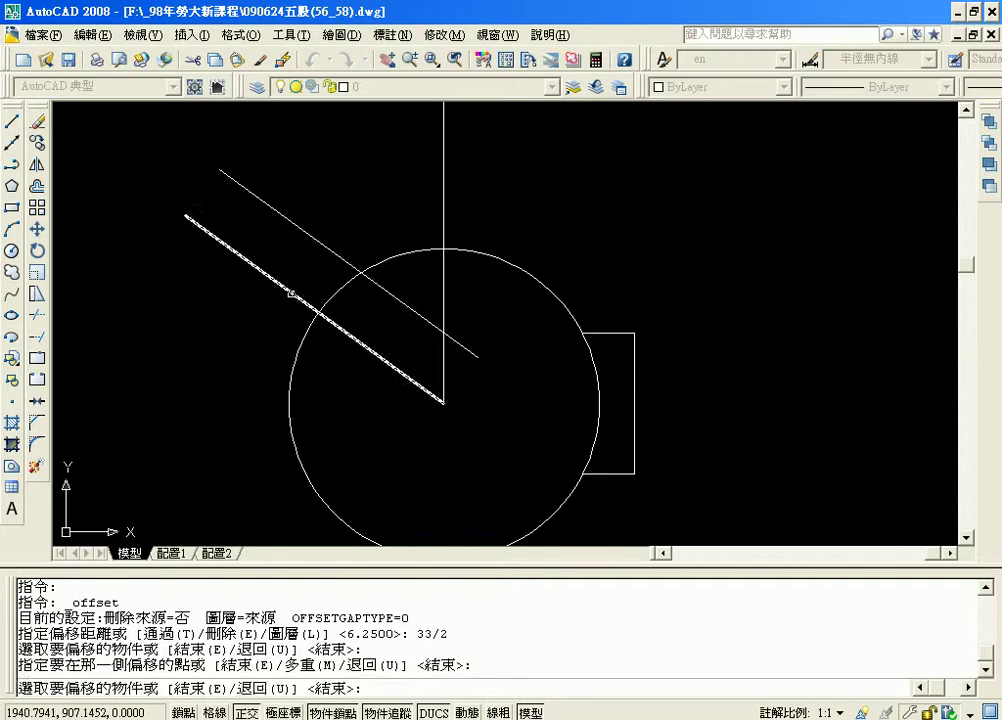
left_click(265, 331)
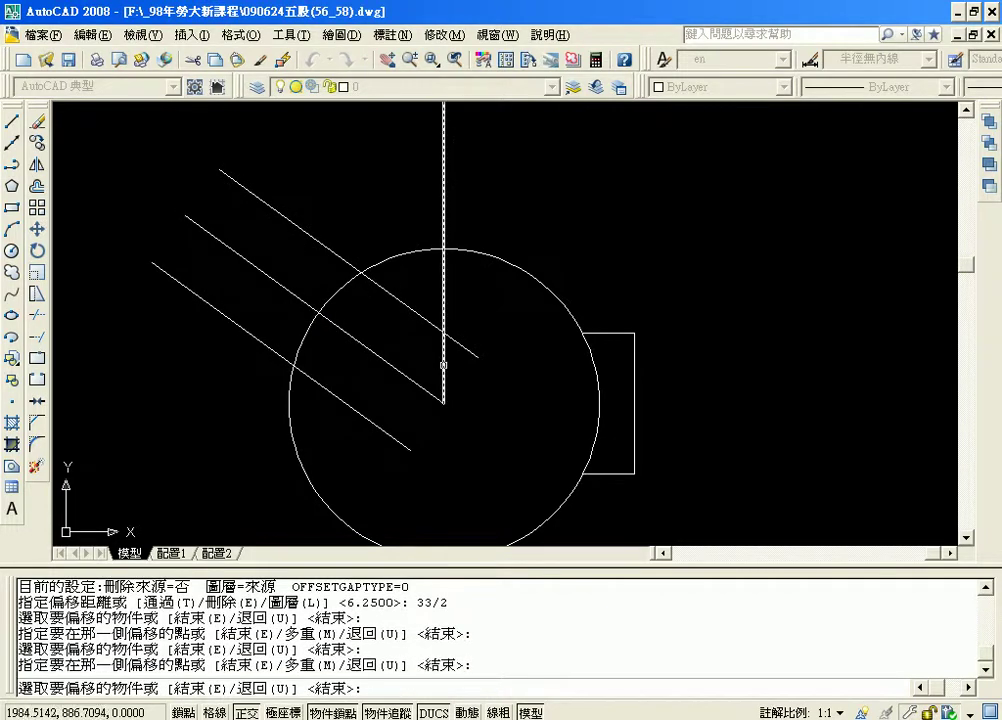
left_click(40, 187)
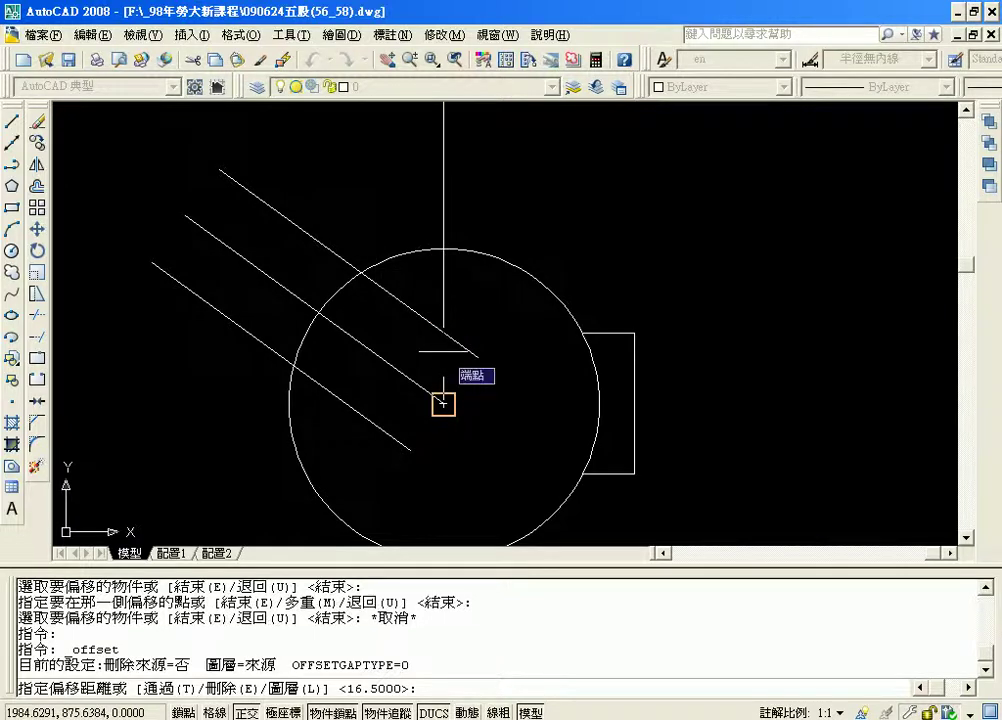
Offset the vertical centre line 25.5 units to its left.
type("25")
type(".5")
key("Return")
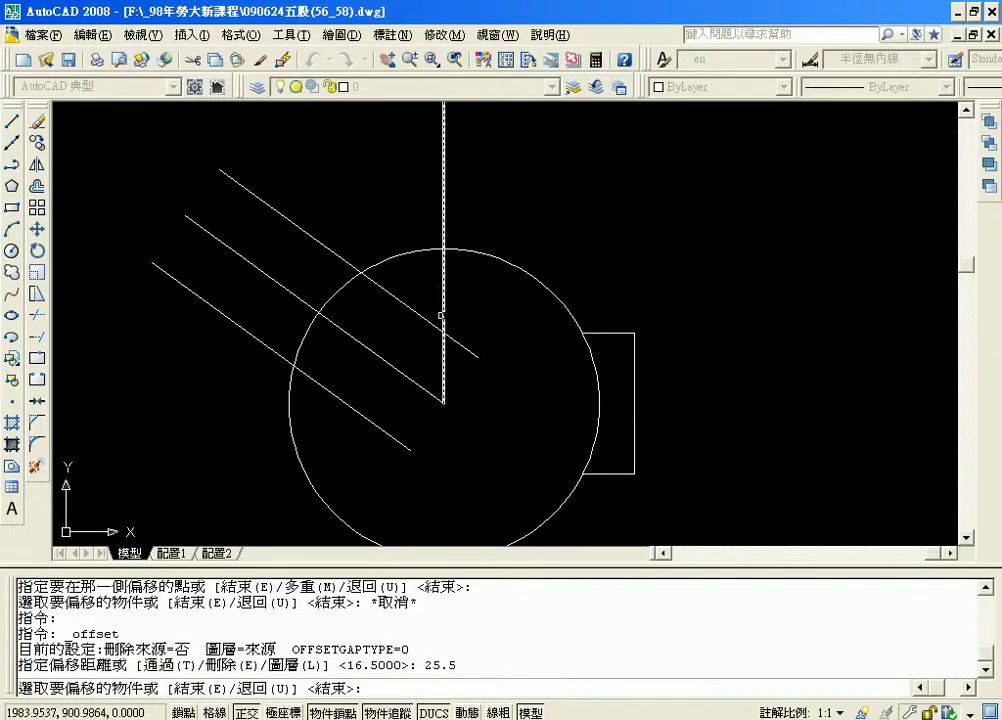
left_click(443, 345)
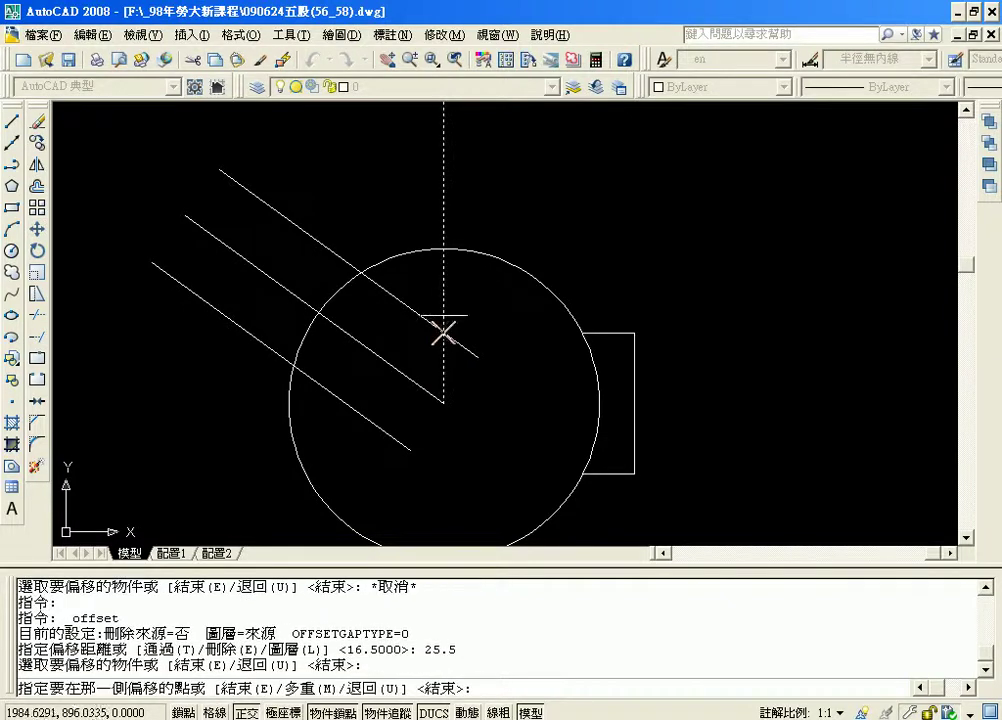
left_click(373, 312)
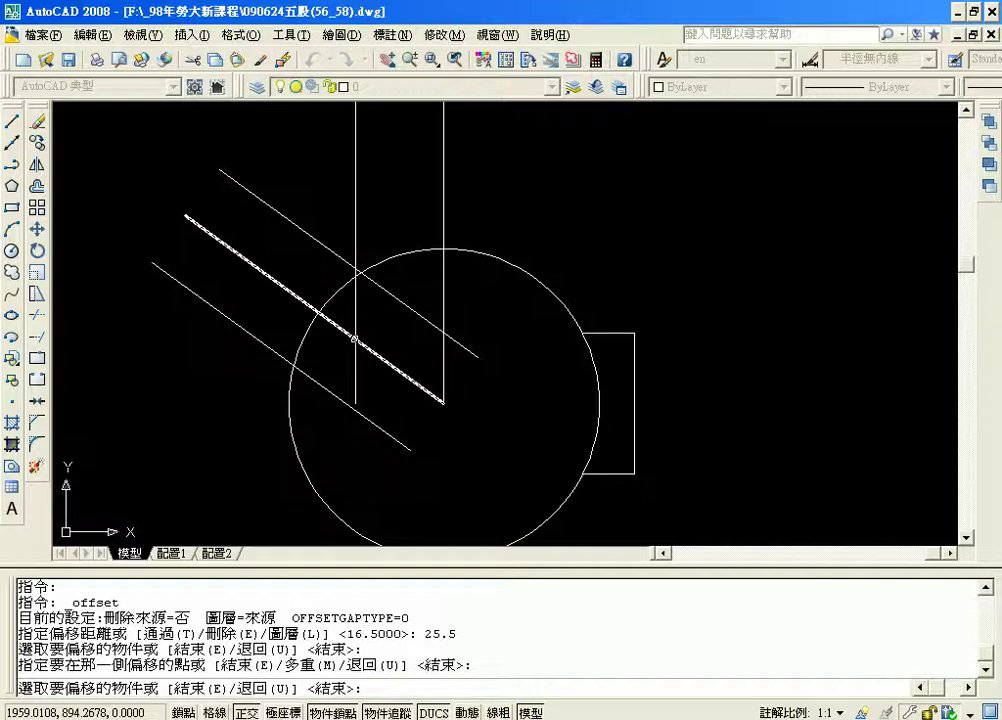
Draw a circle centred at the offset-line/slanted-line intersection, radius to the lower line's big-circle crossing.
left_click(11, 250)
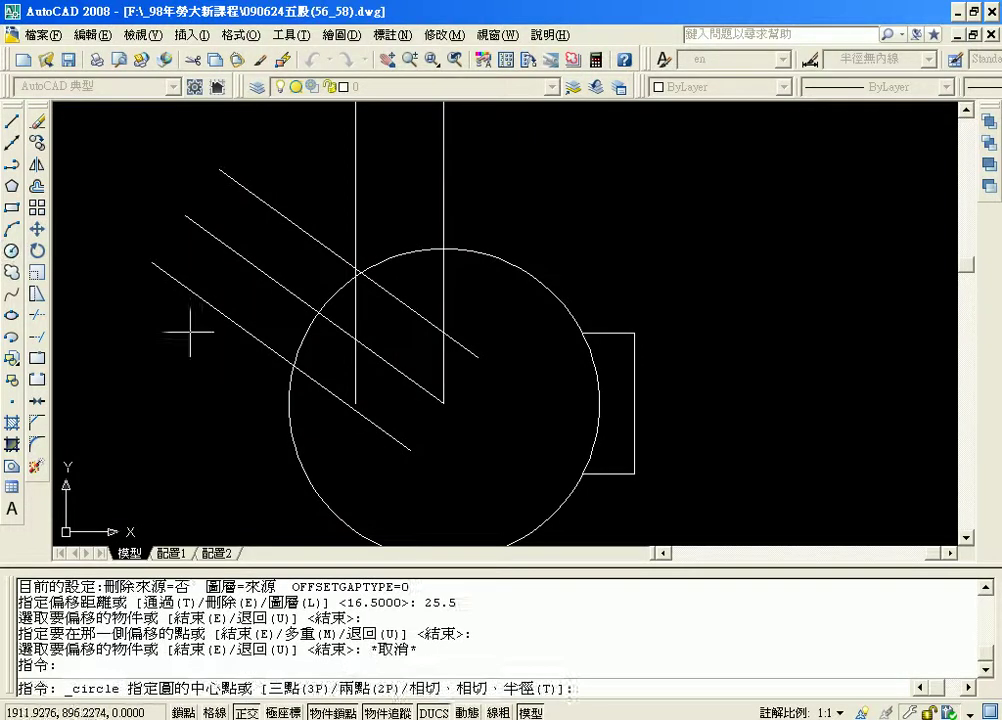
left_click(354, 339)
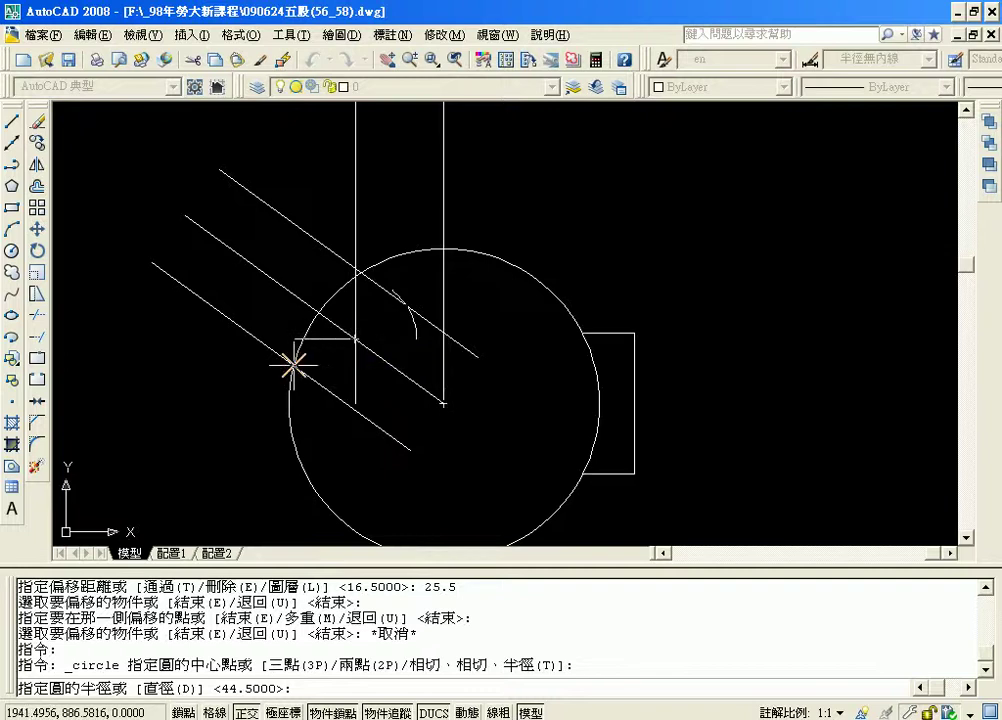
scroll(292, 366, "up", 2)
scroll(300, 362, "up", 3)
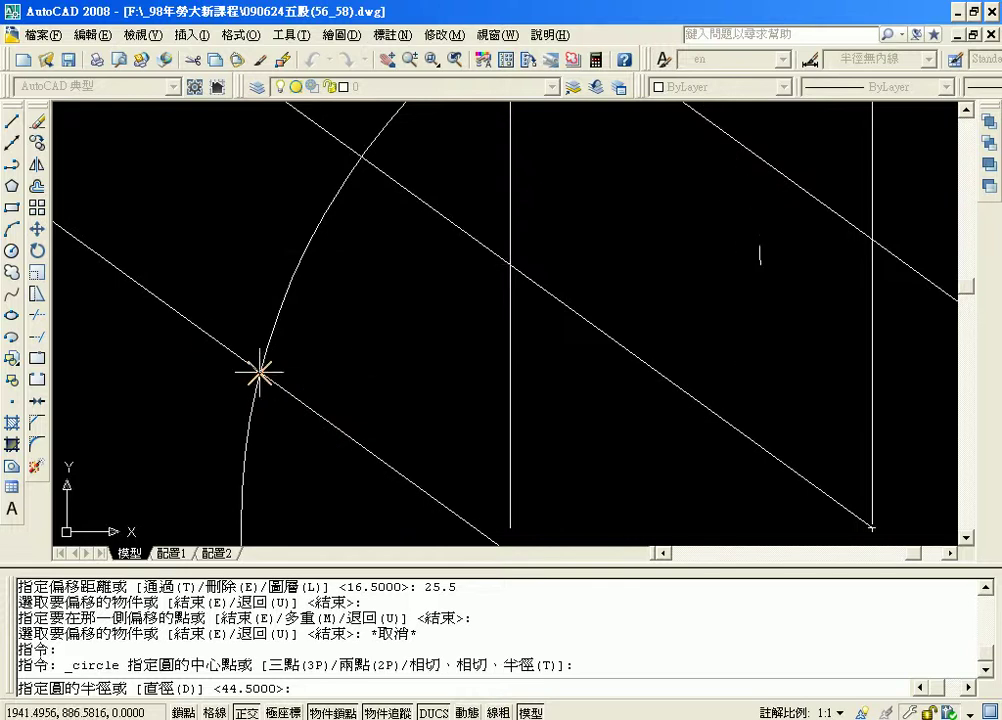
scroll(260, 373, "up", 2)
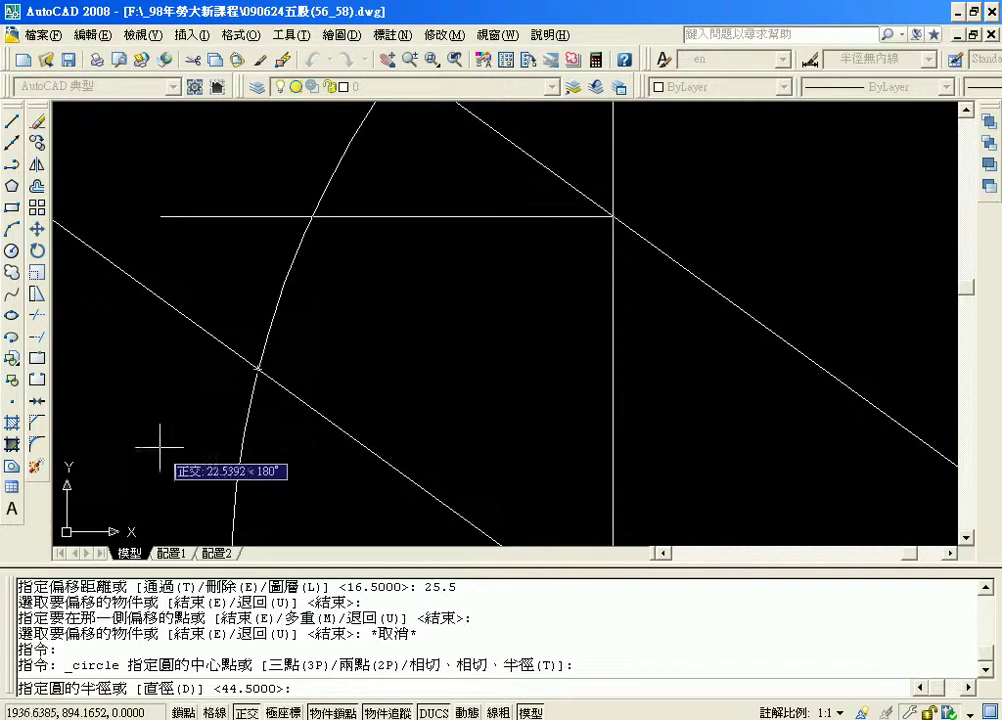
scroll(200, 418, "up", 2)
scroll(200, 415, "down", 4)
scroll(205, 410, "down", 2)
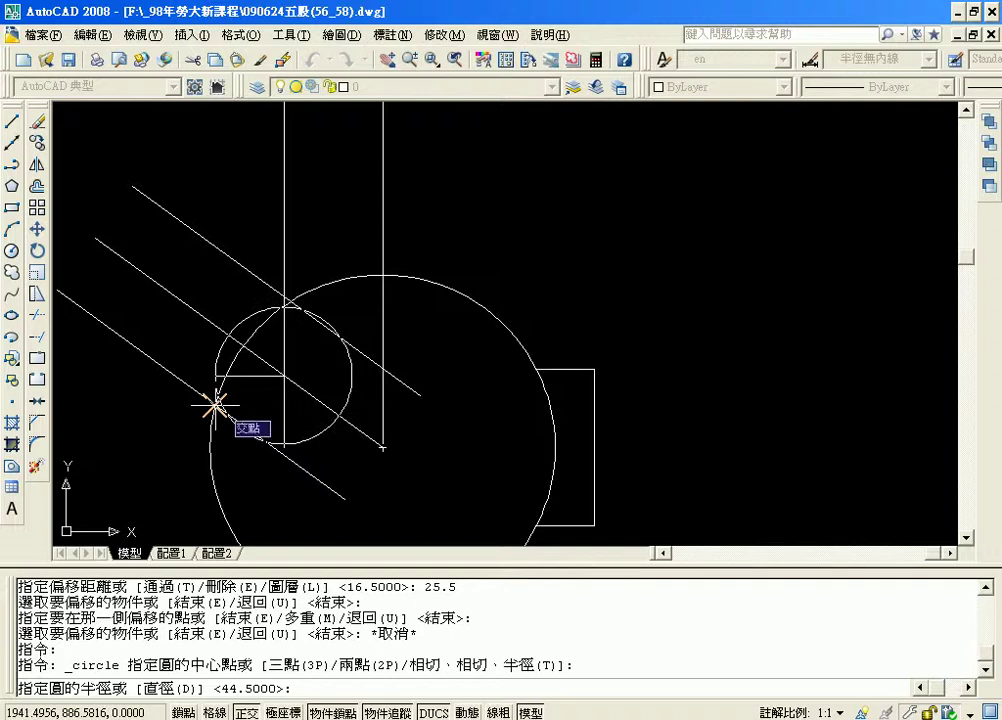
scroll(210, 408, "up", 3)
scroll(205, 408, "up", 2)
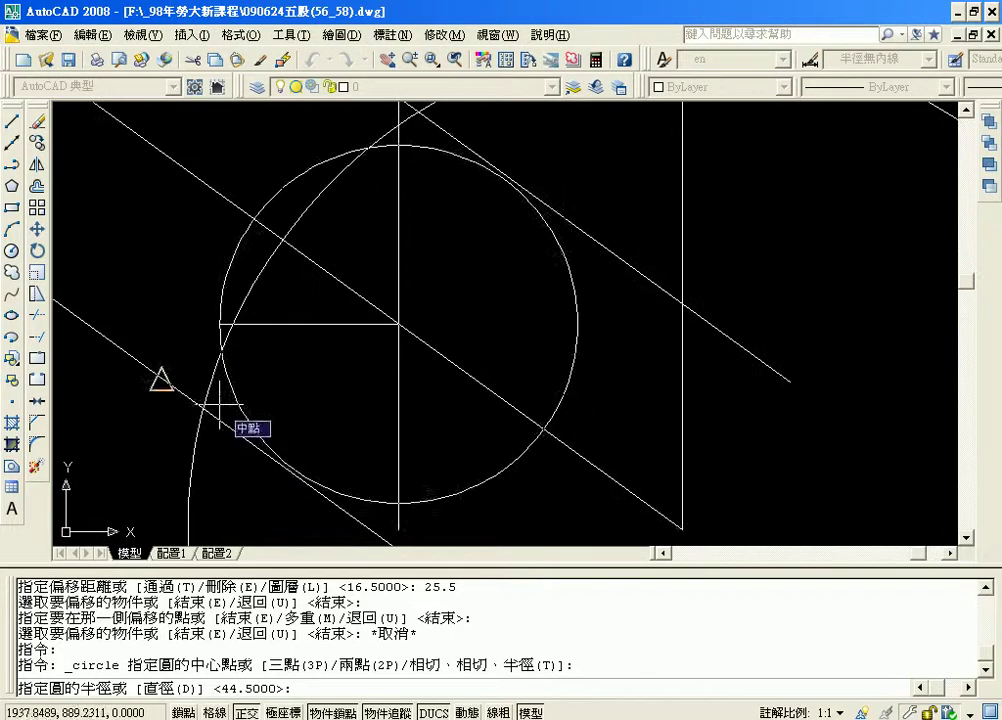
scroll(203, 408, "up", 2)
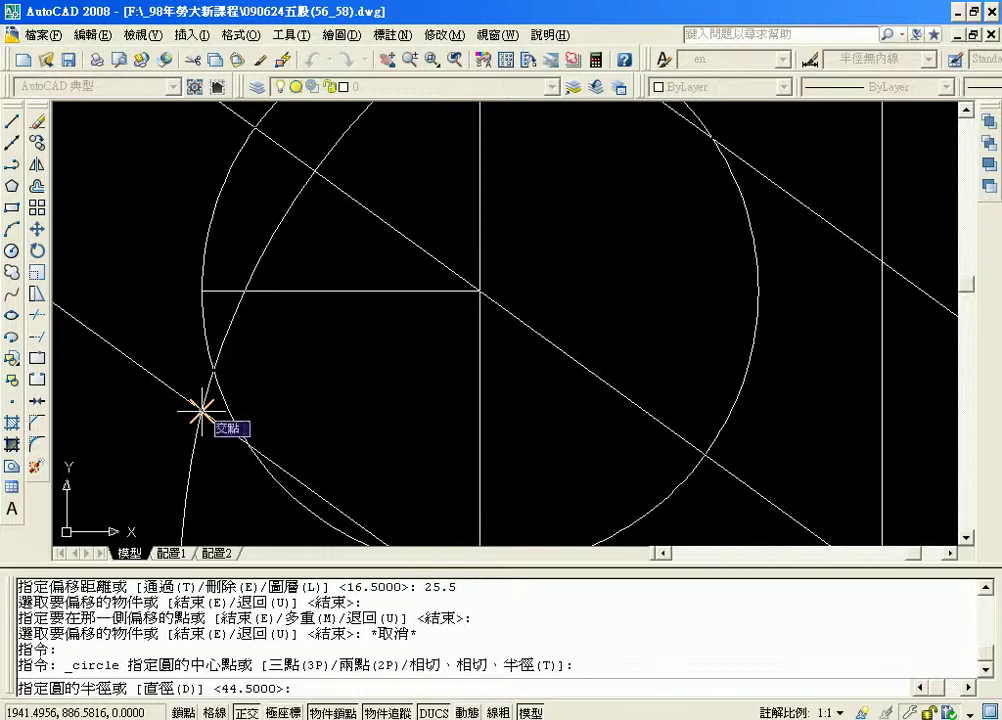
key("F10")
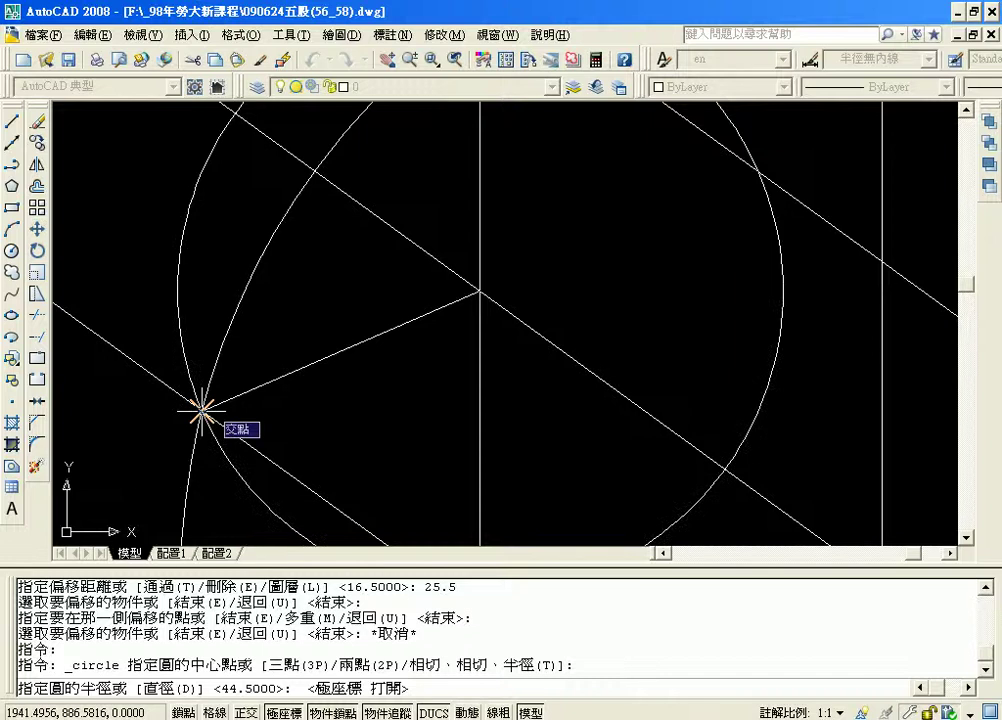
scroll(202, 410, "up", 2)
scroll(201, 409, "up", 2)
scroll(206, 403, "up", 1)
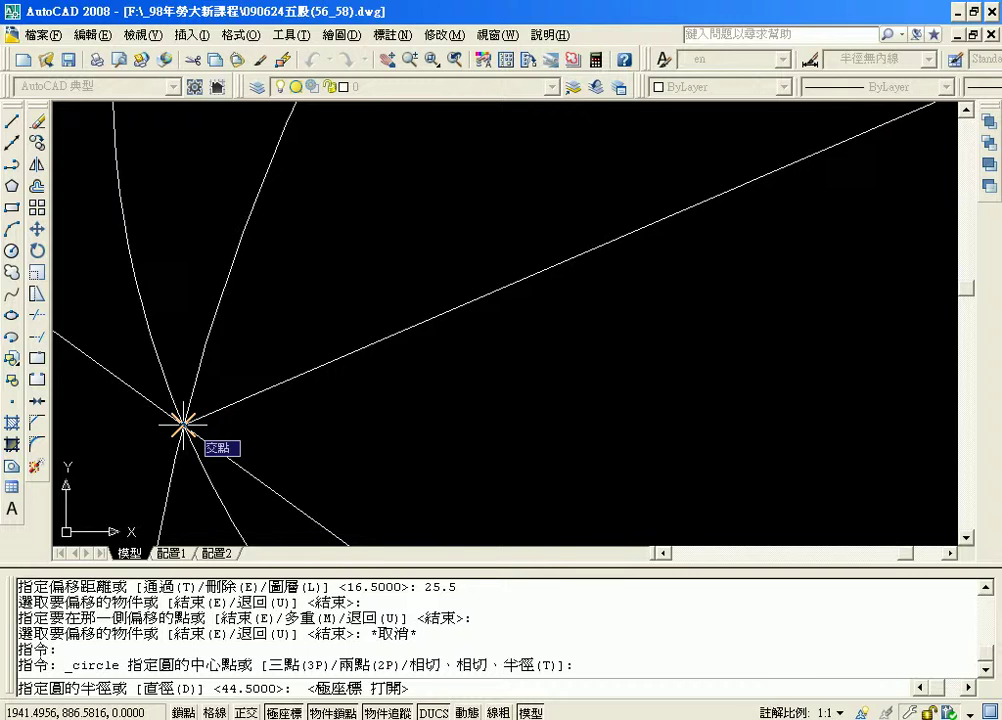
left_click(184, 424)
scroll(187, 419, "down", 2)
scroll(187, 419, "down", 3)
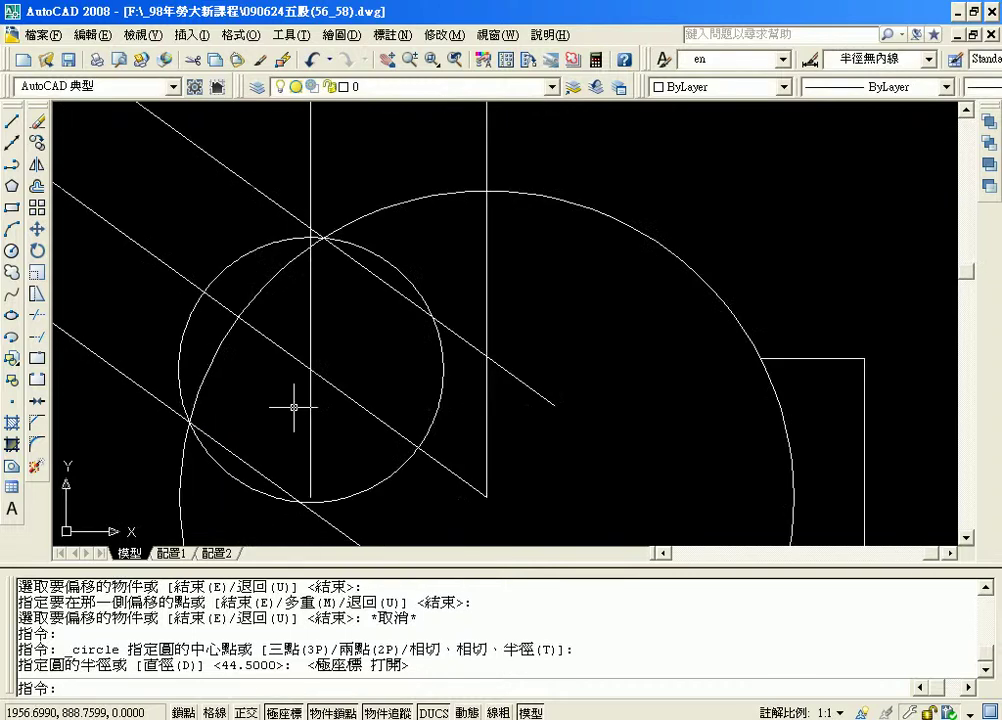
Erase the two vertical and three slanted construction lines.
scroll(313, 369, "down", 2)
left_click(422, 201)
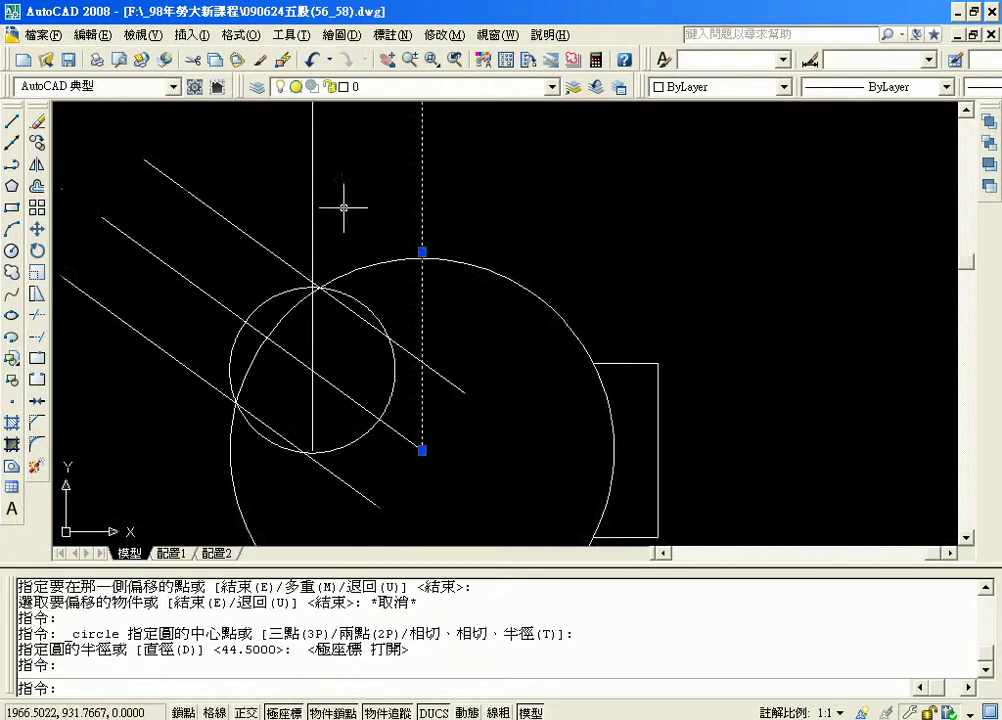
left_click(313, 206)
left_click(248, 234)
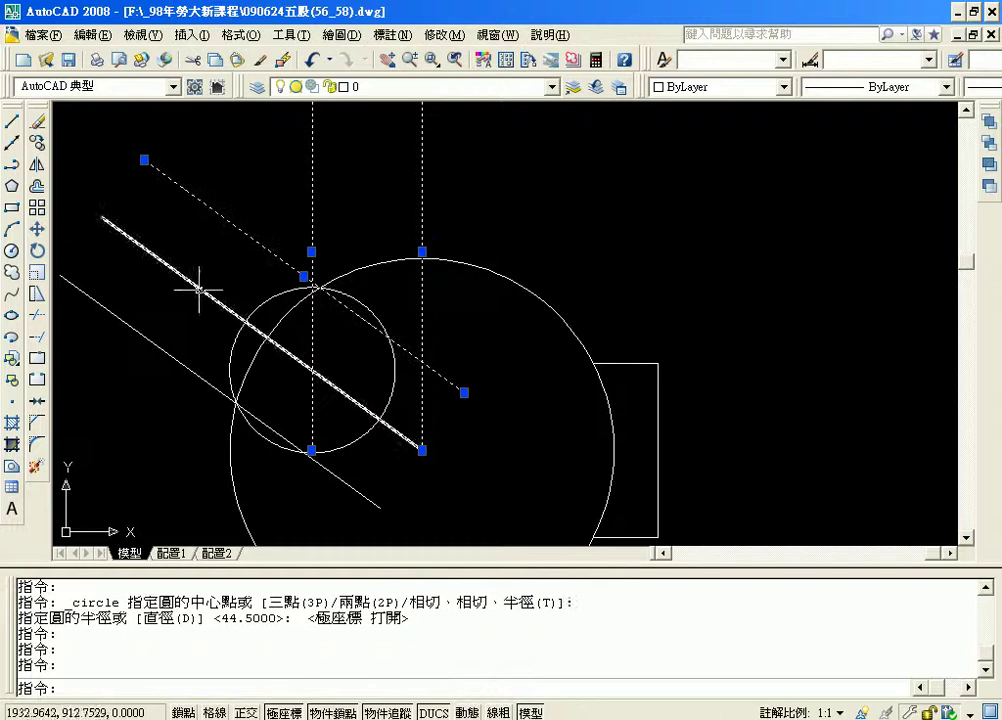
left_click(199, 289)
left_click(174, 358)
key("Delete")
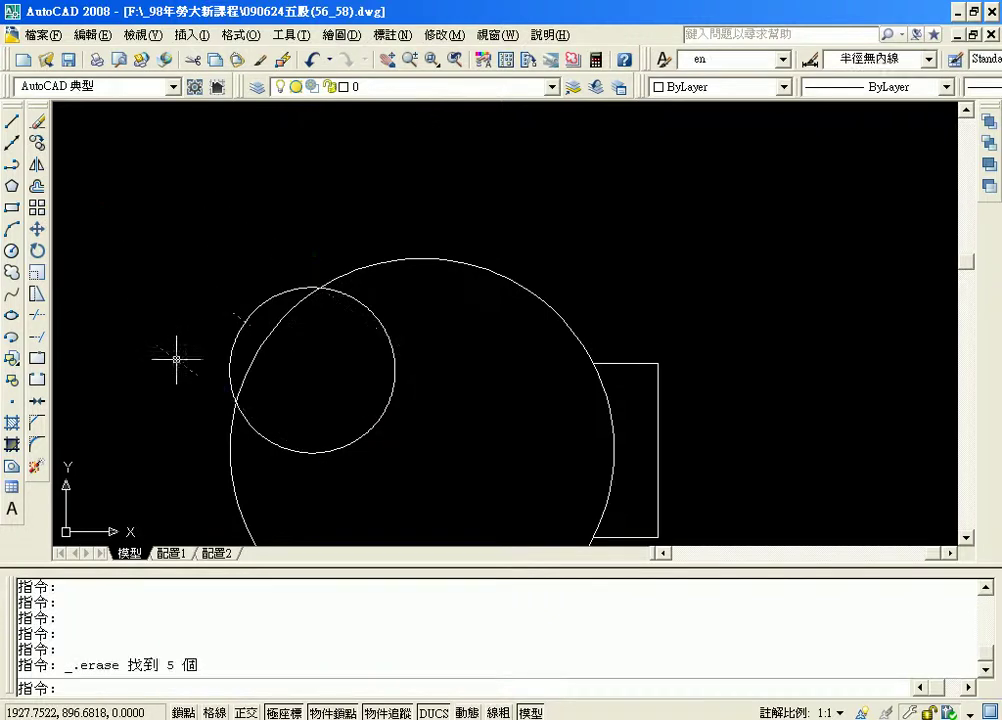
left_click(38, 318)
Trim away the big circle's arcs inside the tab and small circle, plus the small circle's outer arc.
key("Return")
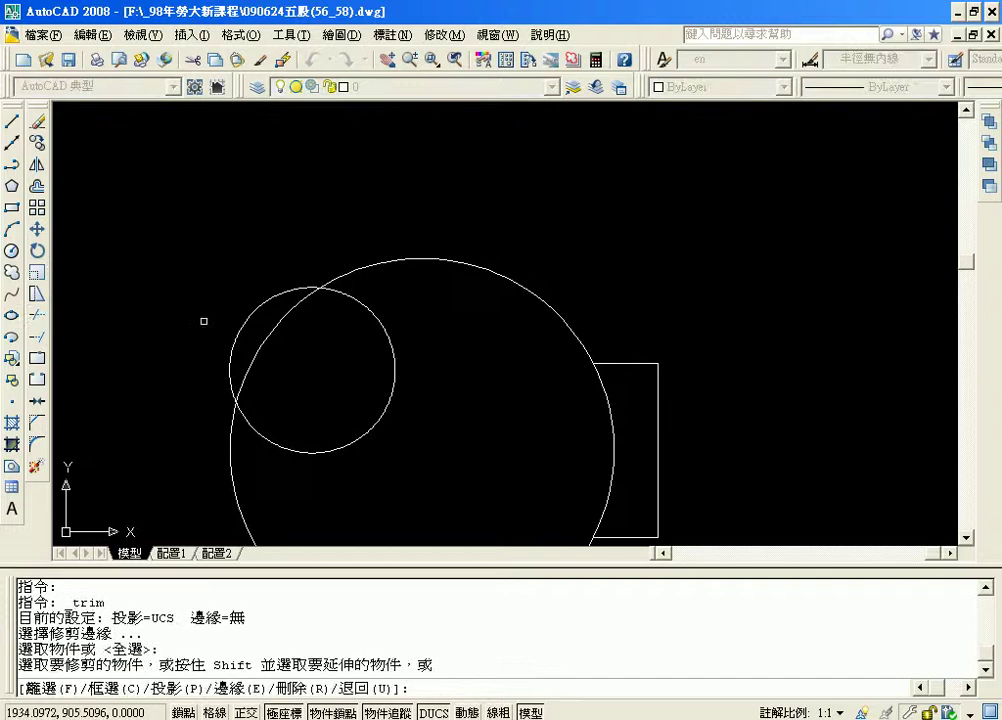
left_click(613, 436)
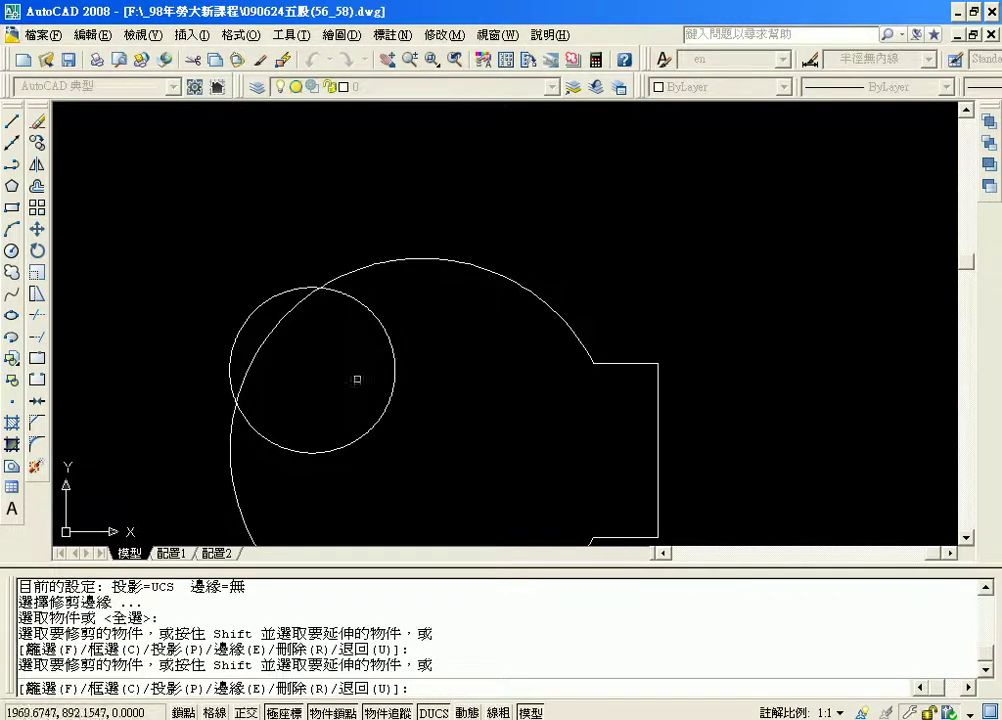
left_click(270, 322)
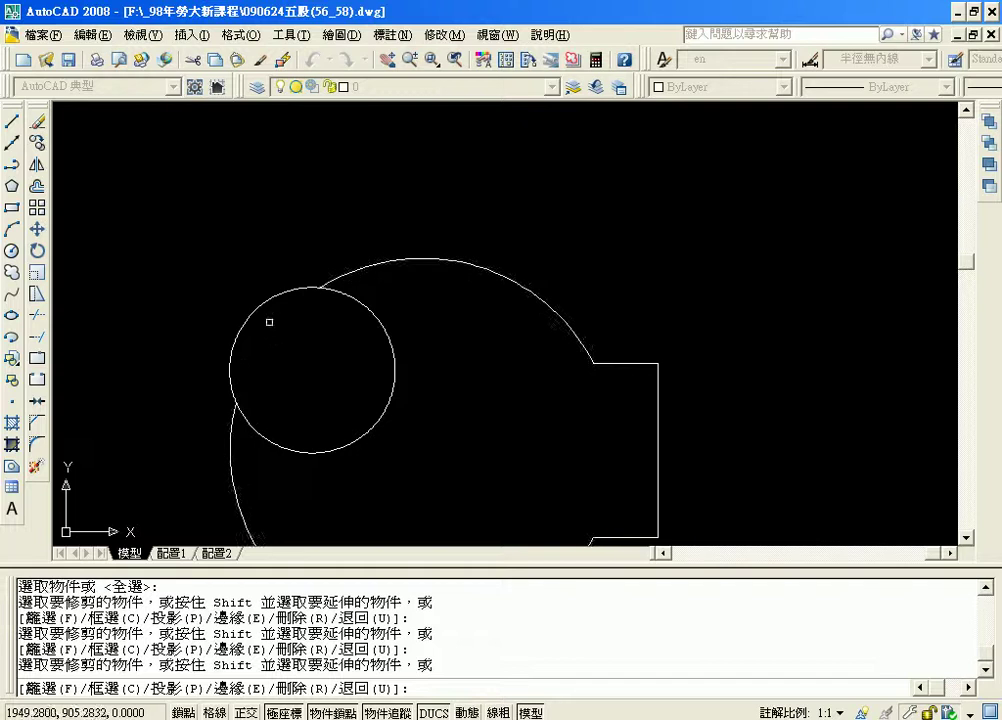
left_click(253, 313)
scroll(389, 351, "down", 4)
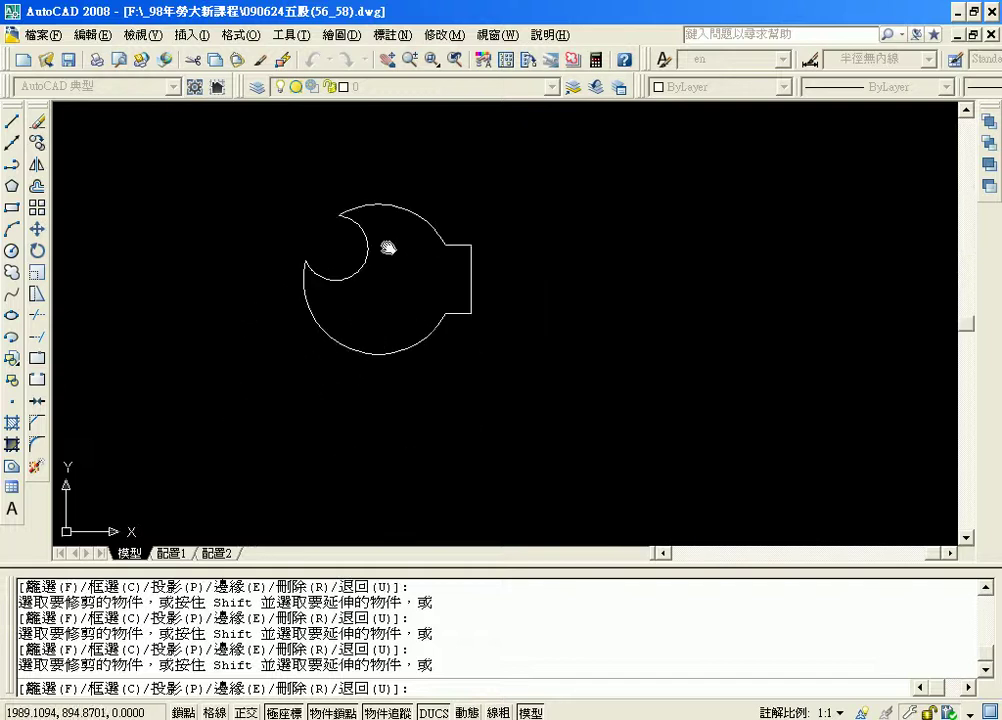
scroll(387, 248, "up", 3)
scroll(388, 246, "up", 2)
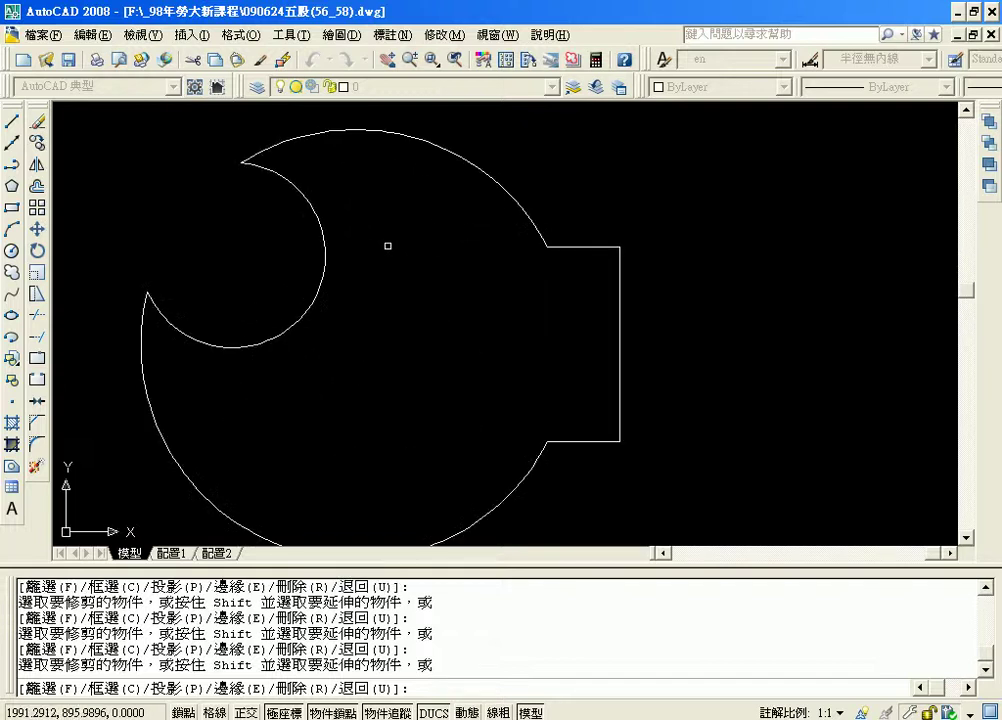